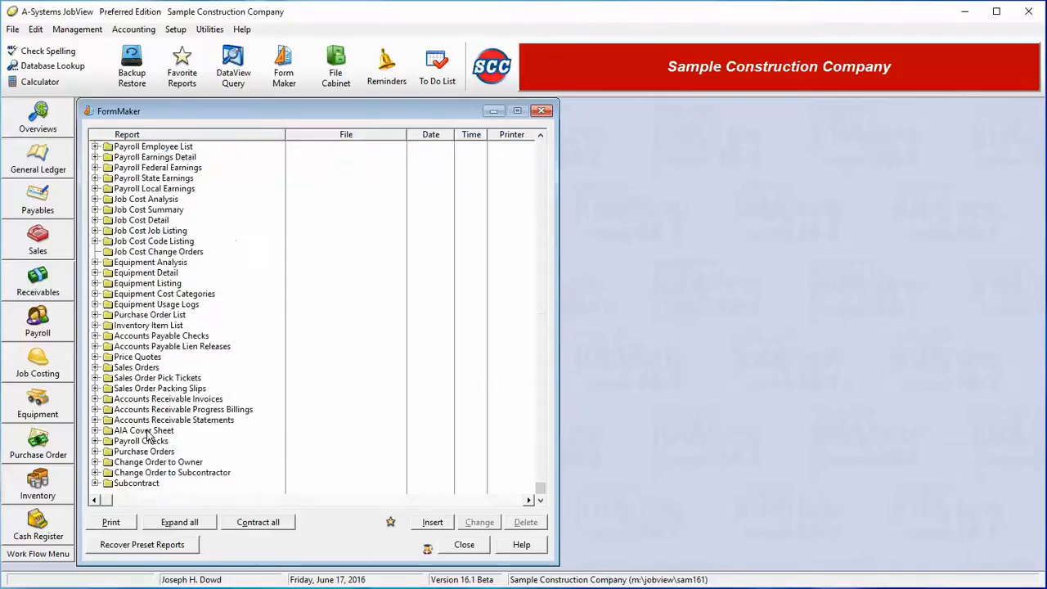
Step: Look through the list of report categories and examine the check forms available under Accounts Payable Checks
scroll(149, 438, up, 4)
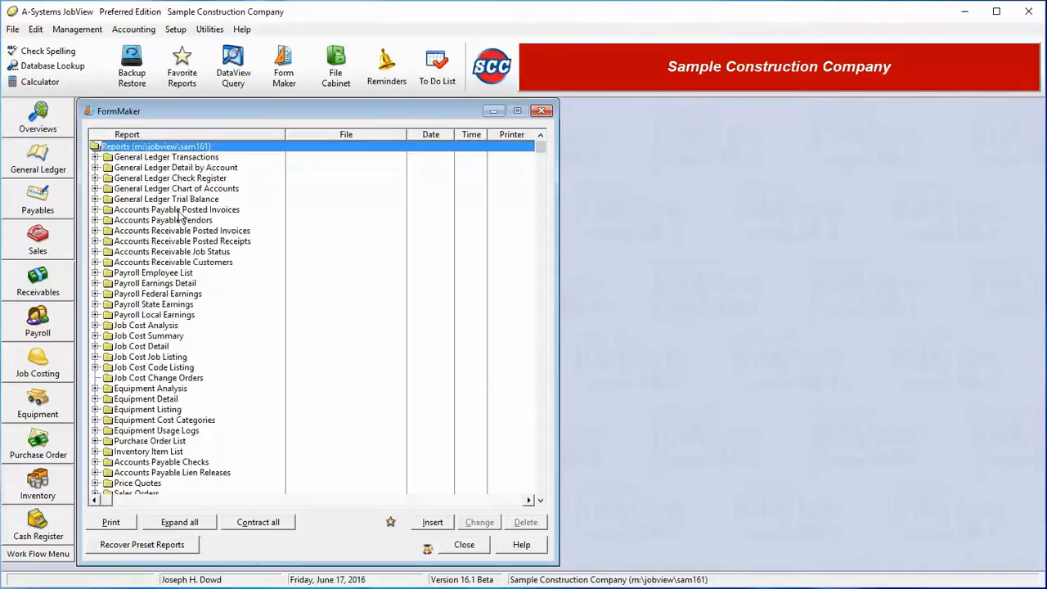
drag(162, 146, 178, 342)
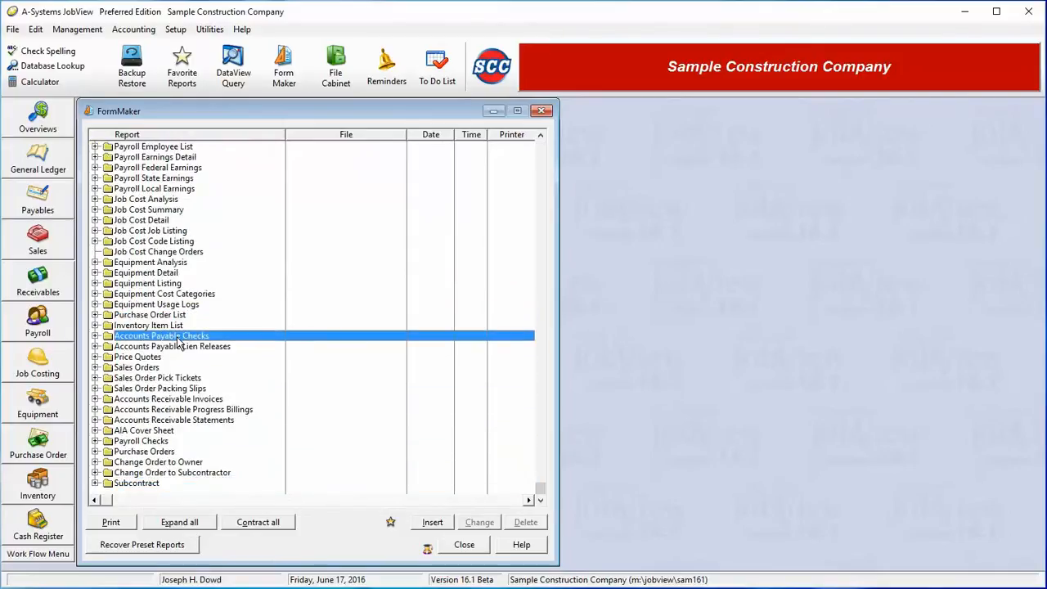
drag(178, 342, 119, 344)
click(95, 336)
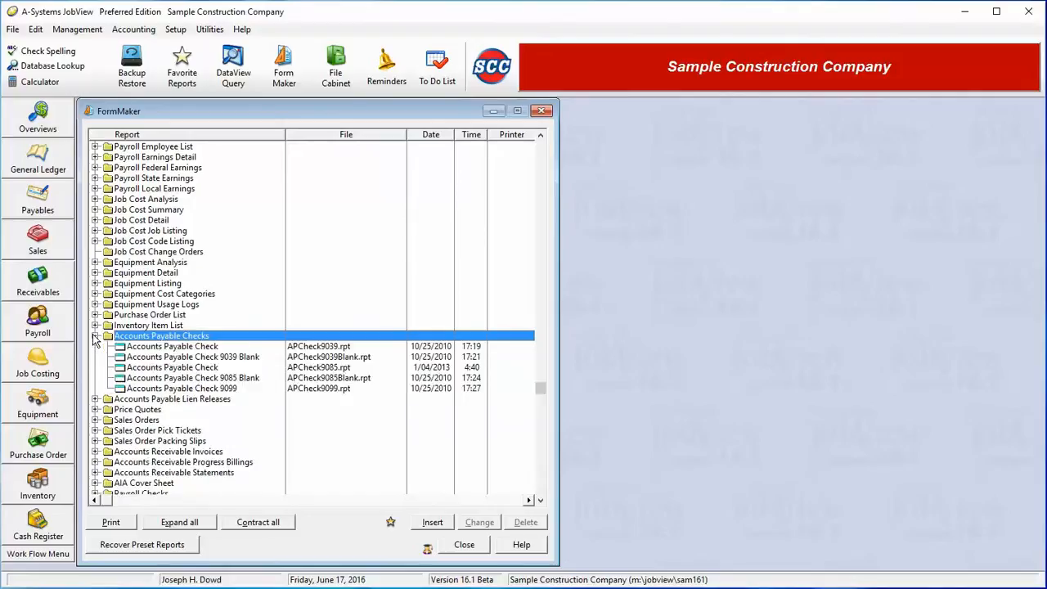
drag(171, 347, 198, 347)
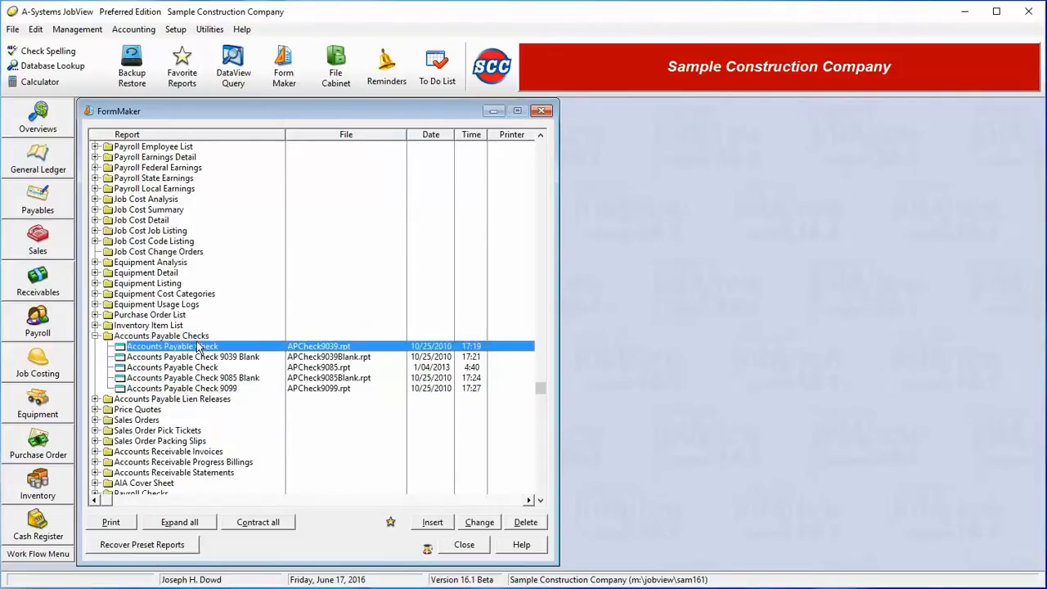
click(95, 338)
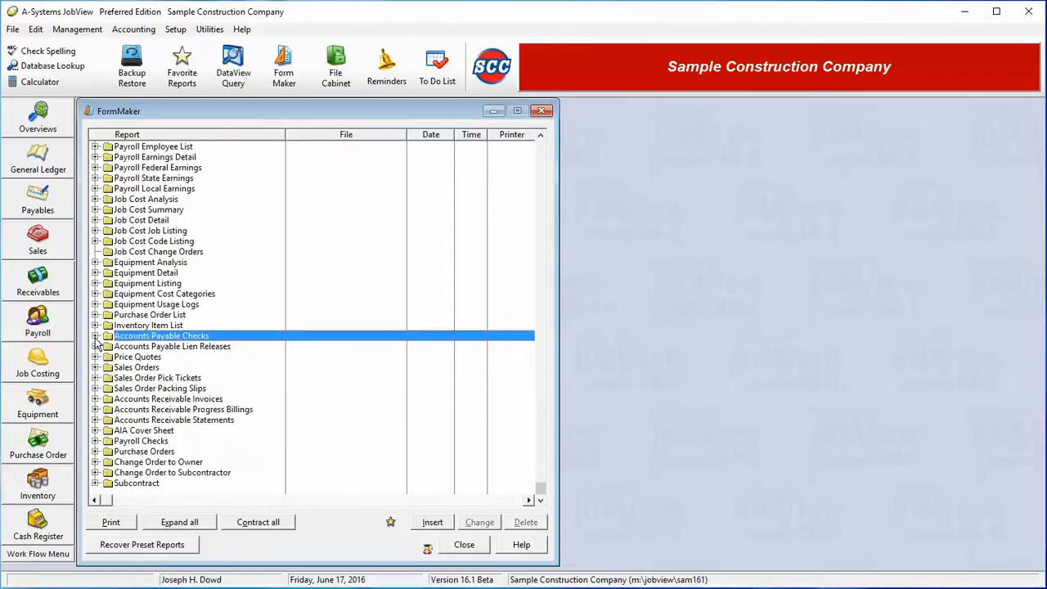
Step: Open the Accounts Receivable Invoice form for editing and delete the empty bordered box above the Sold To block
click(95, 399)
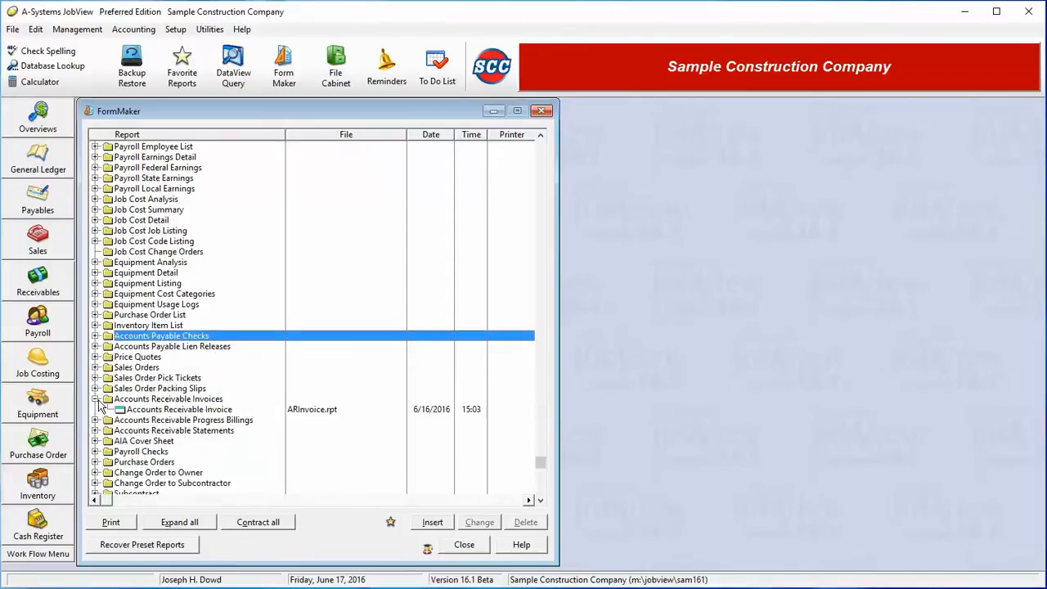
click(156, 410)
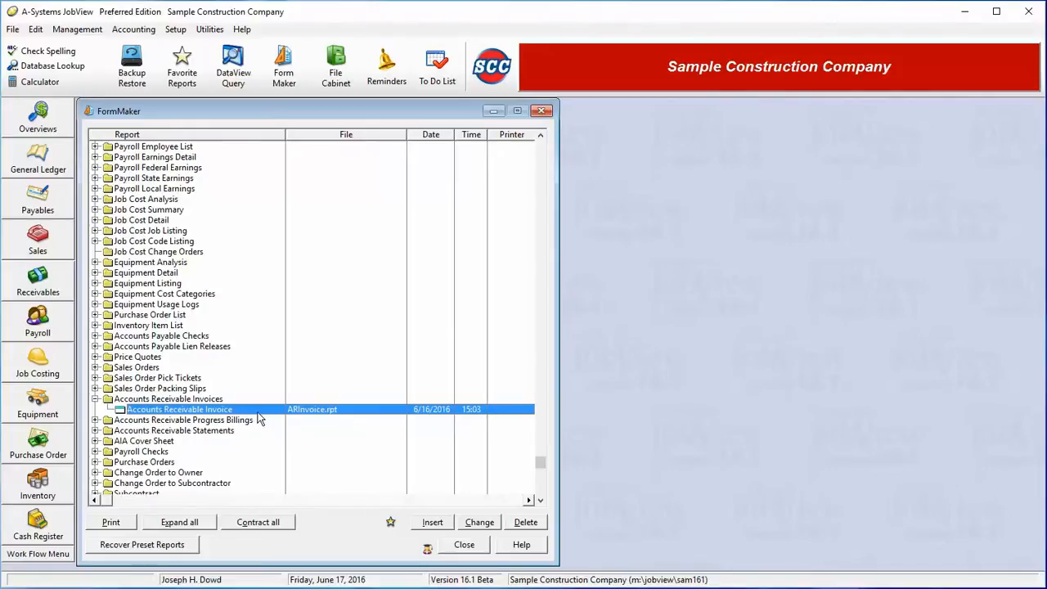
click(479, 522)
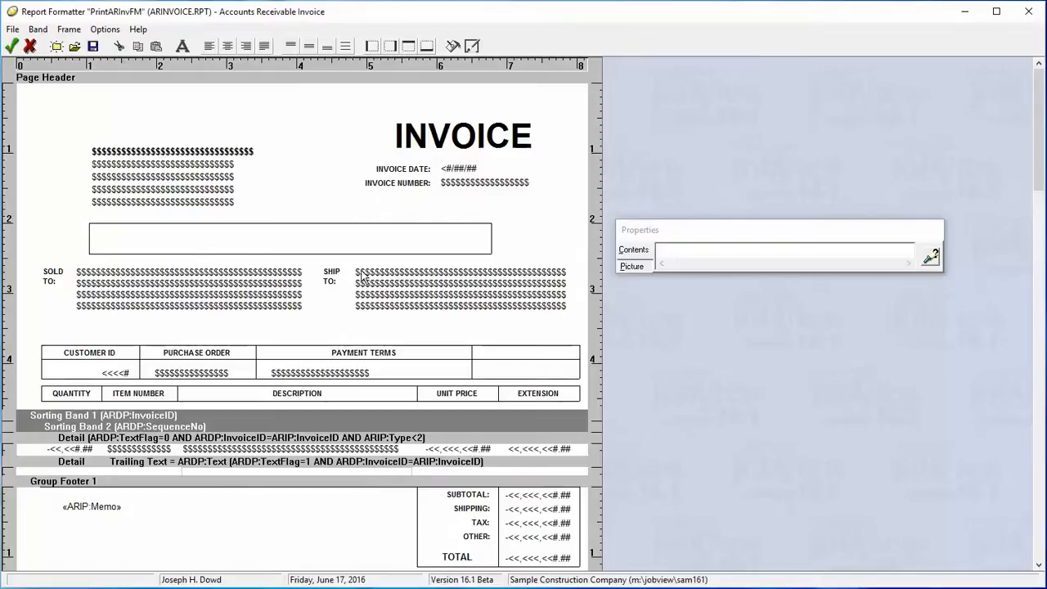
right_click(329, 240)
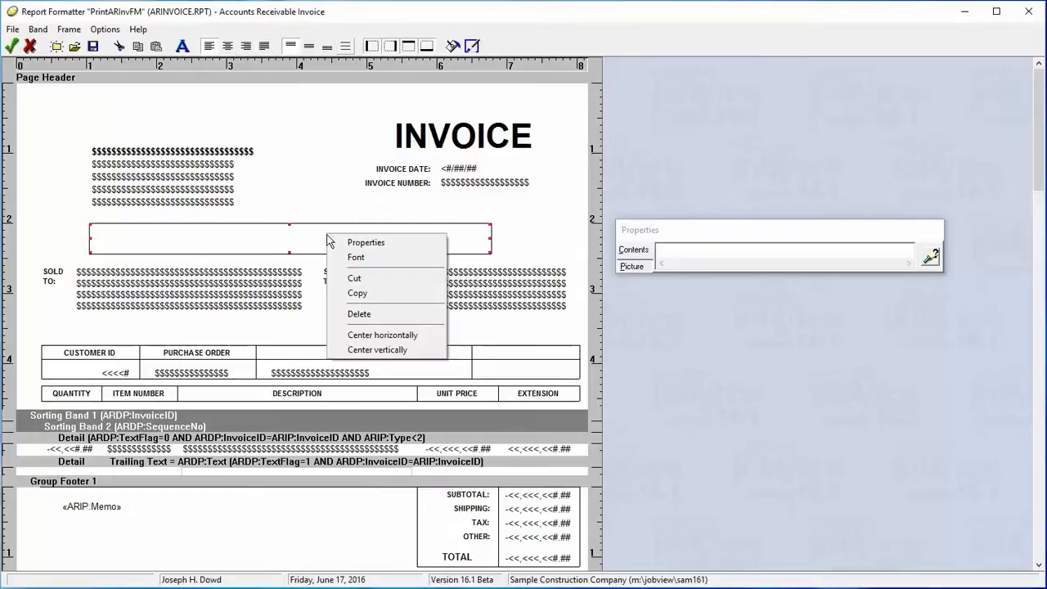
click(357, 313)
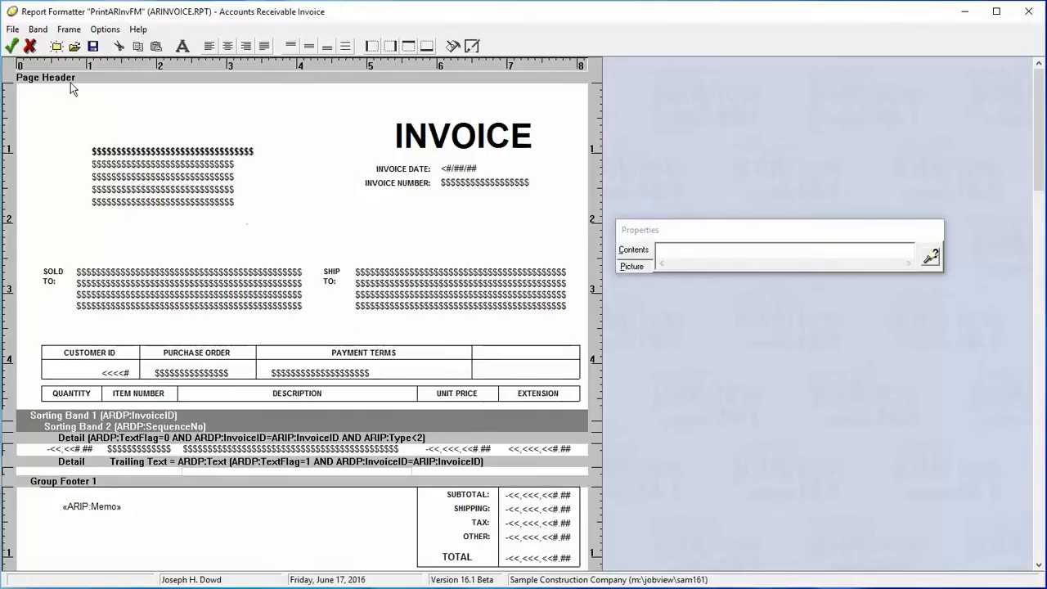
Step: Save the report under the new file name MyInvoice
click(14, 31)
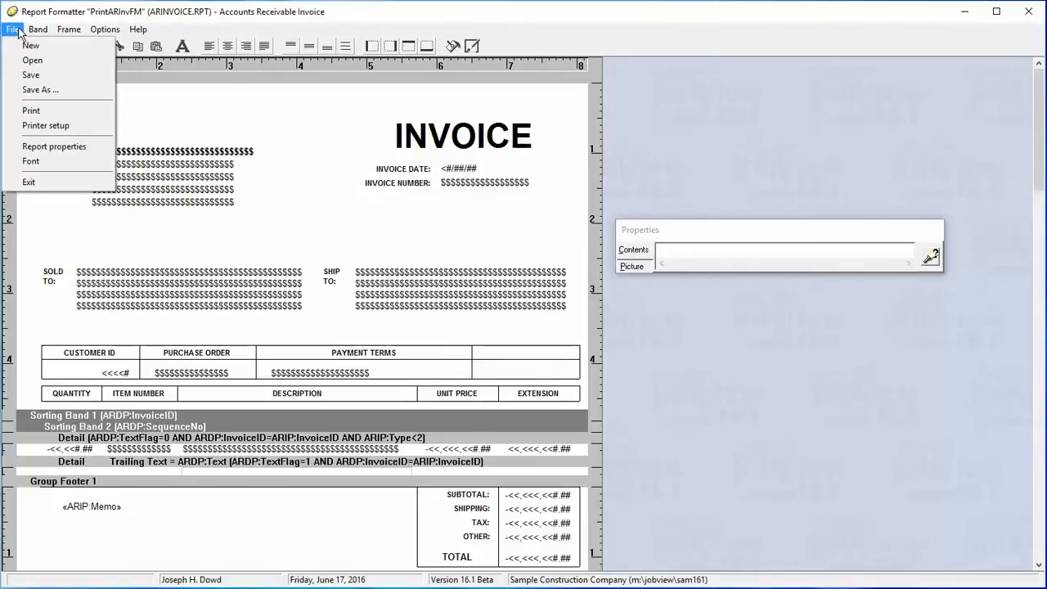
click(38, 90)
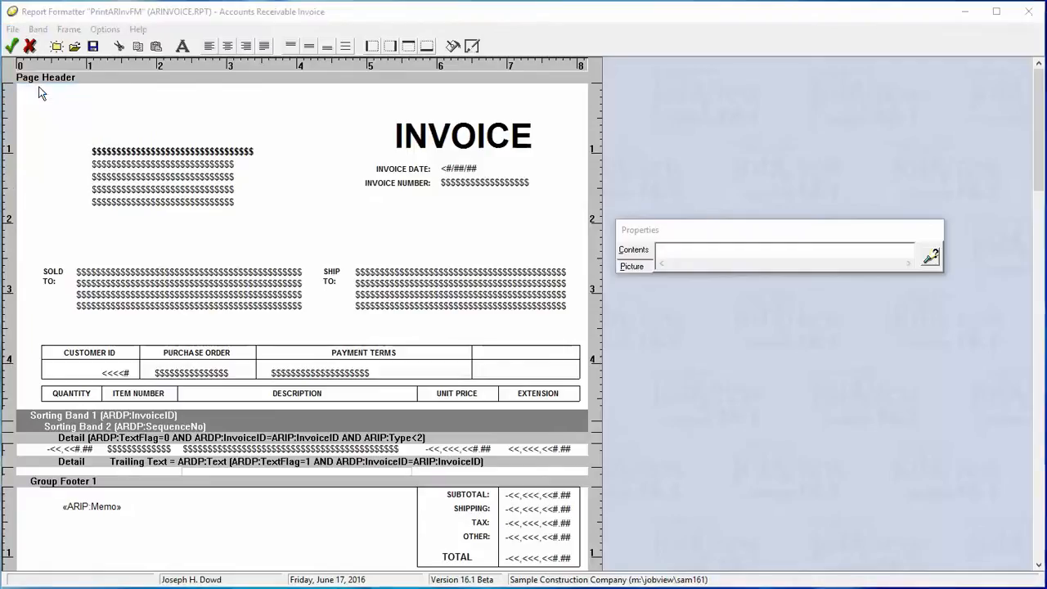
text(M)
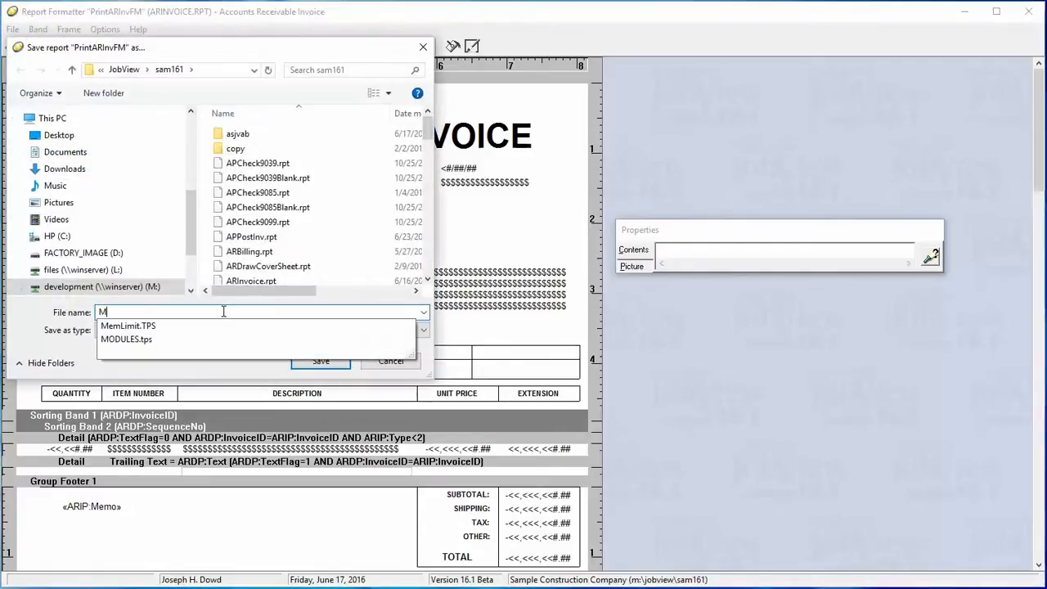
text(yInvoice)
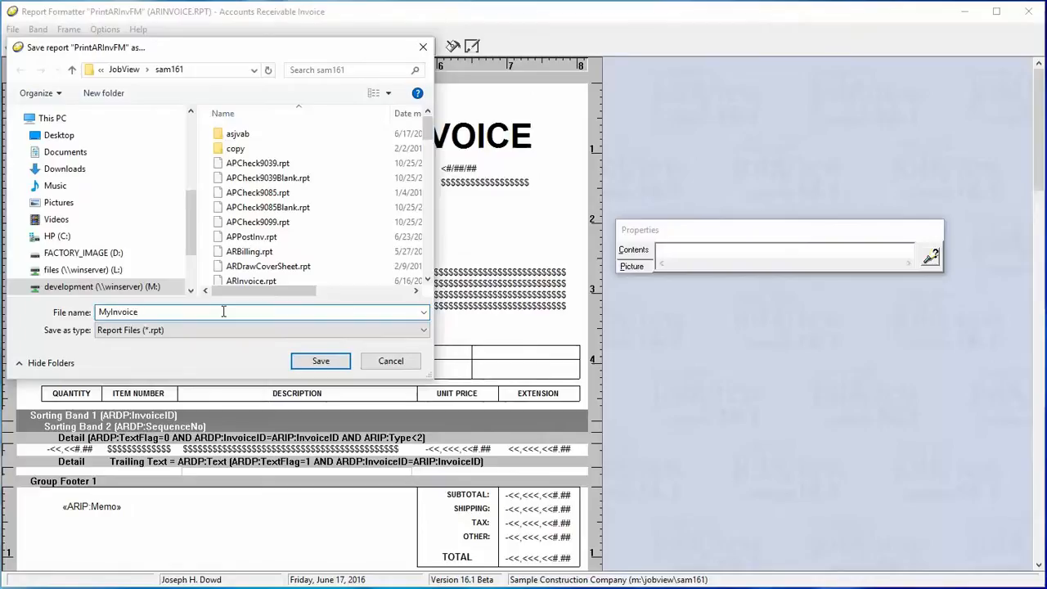
key(Return)
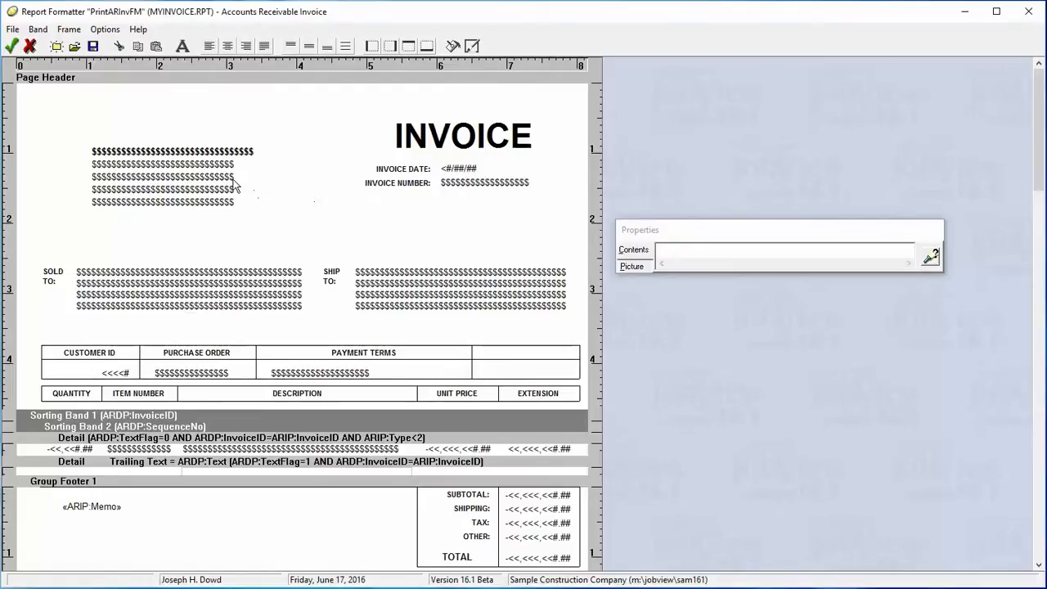
Step: Check the company line fields in the page header and insert a new frame below the invoice number
click(210, 154)
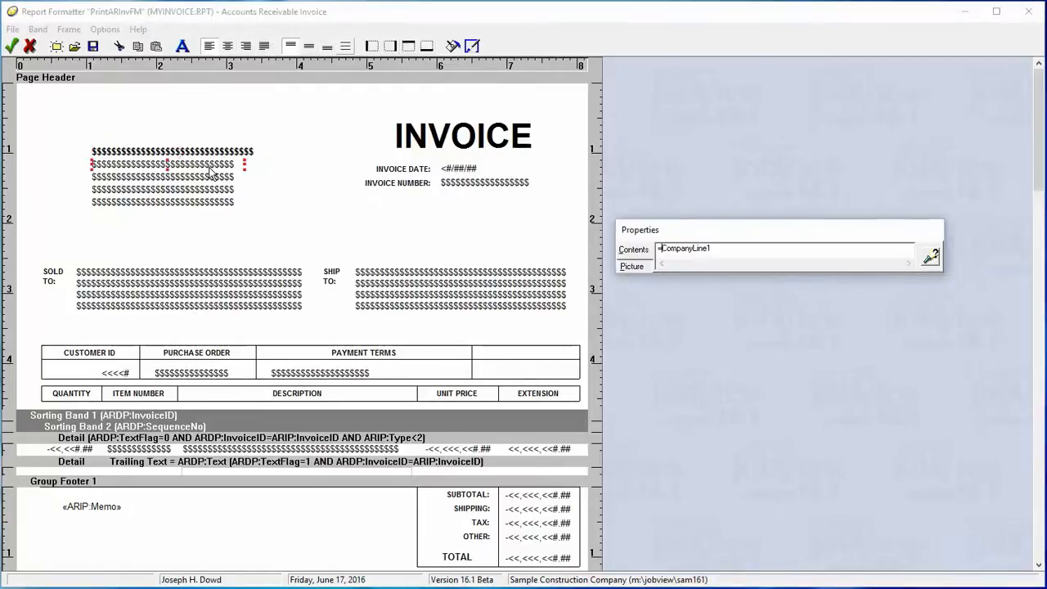
click(209, 177)
click(210, 203)
click(343, 192)
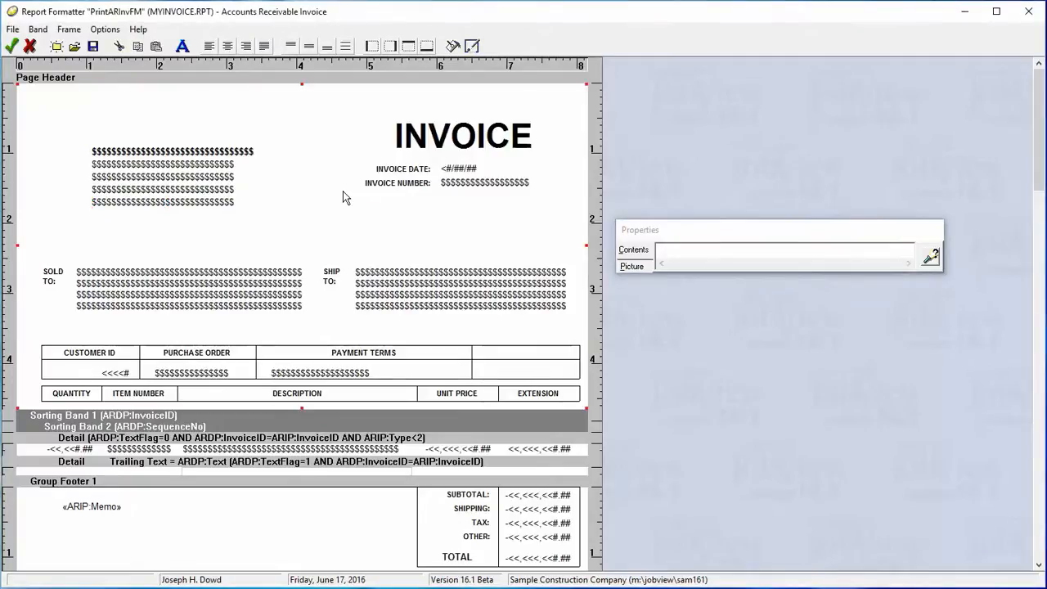
right_click(342, 195)
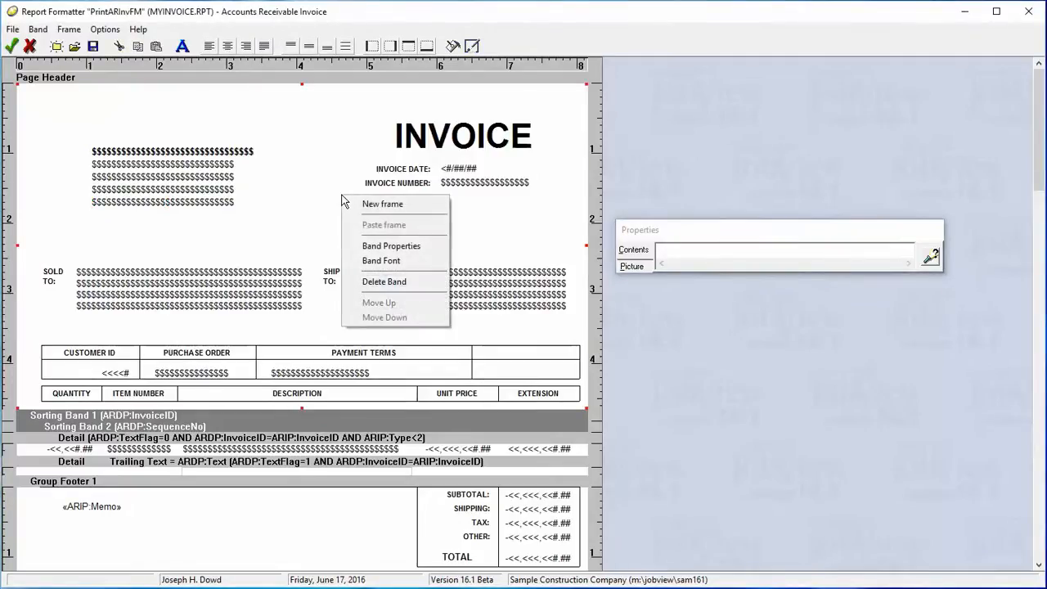
click(408, 204)
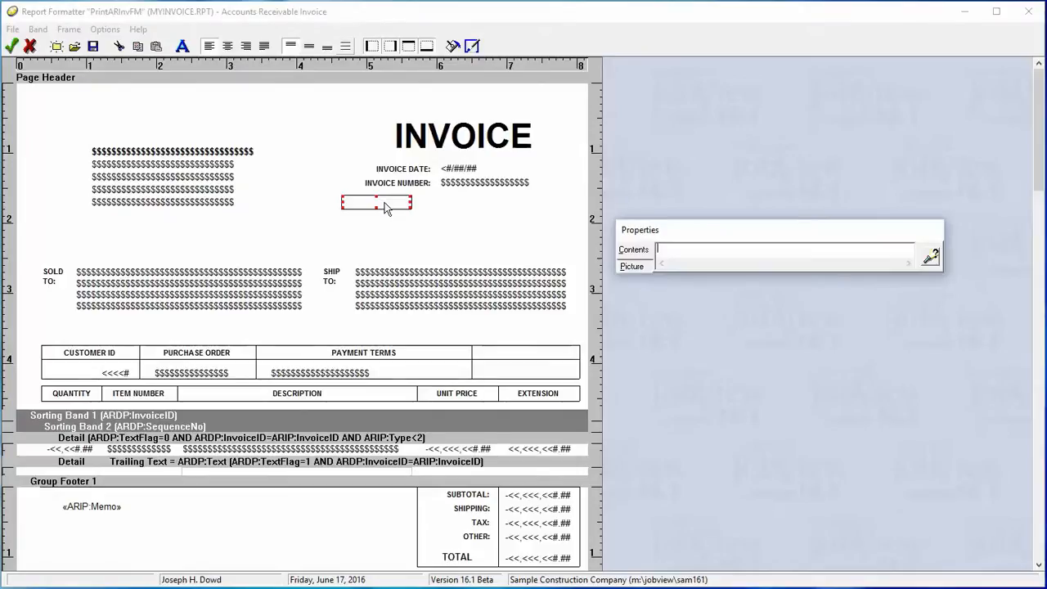
Step: Set the new frame's contents to "We are your supplier for all things Carpet!" and remove its left, right, top and bottom borders
right_click(385, 203)
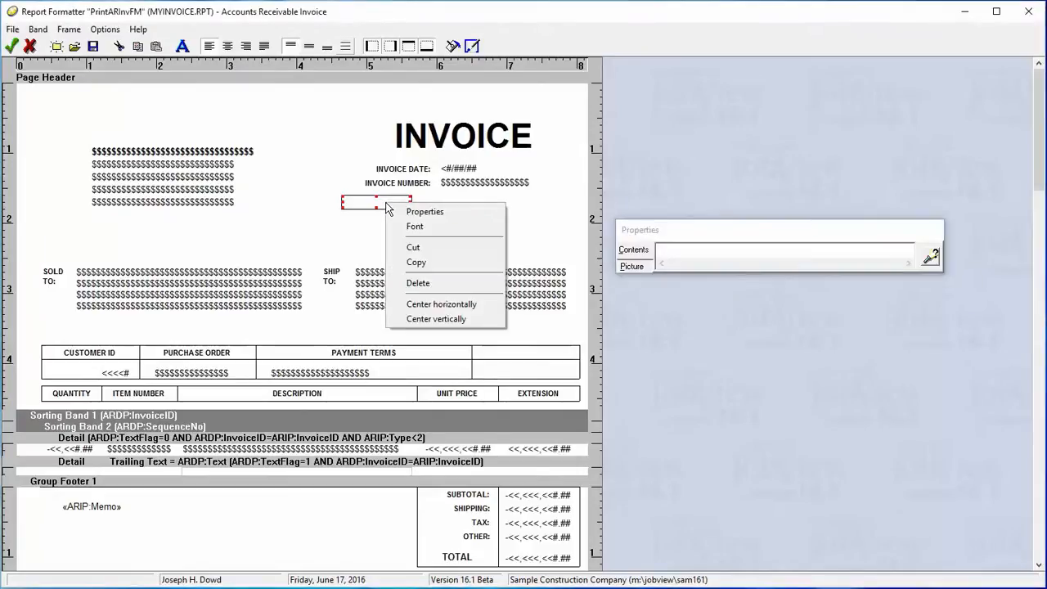
click(397, 211)
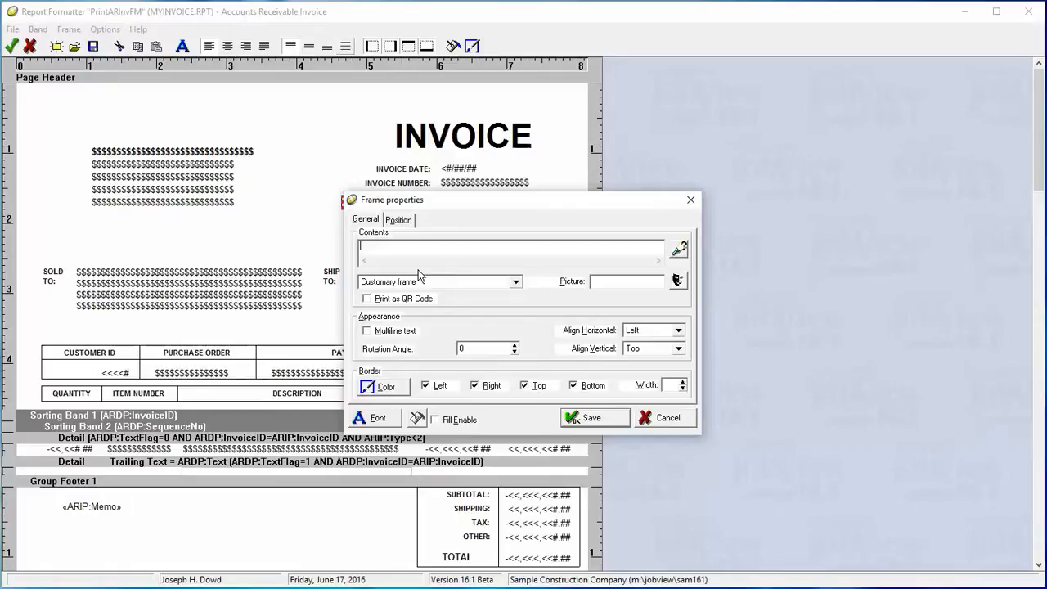
text(We are your supplier for all things Ca)
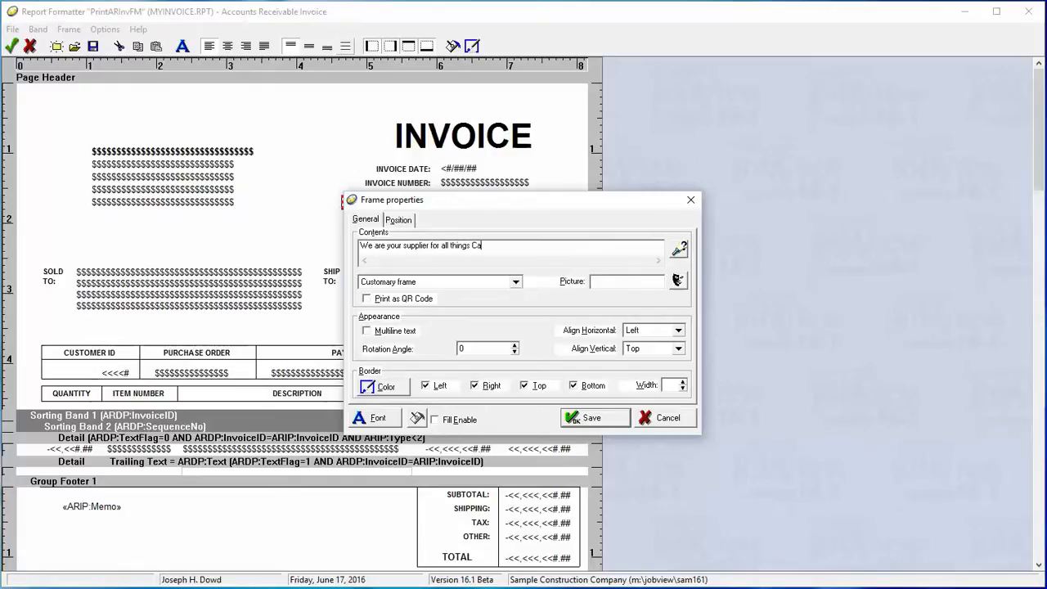
text(rpet!)
click(426, 386)
click(475, 387)
click(524, 386)
click(574, 385)
click(615, 424)
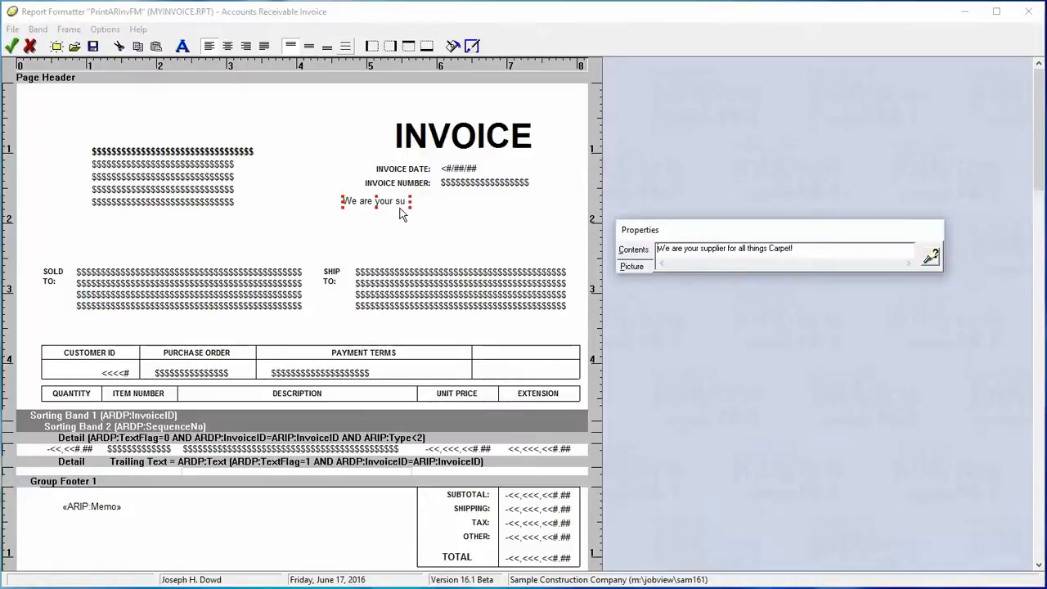
Step: Move the slogan frame directly below the company lines and widen it to fit its whole text
drag(411, 202, 515, 206)
drag(437, 201, 178, 216)
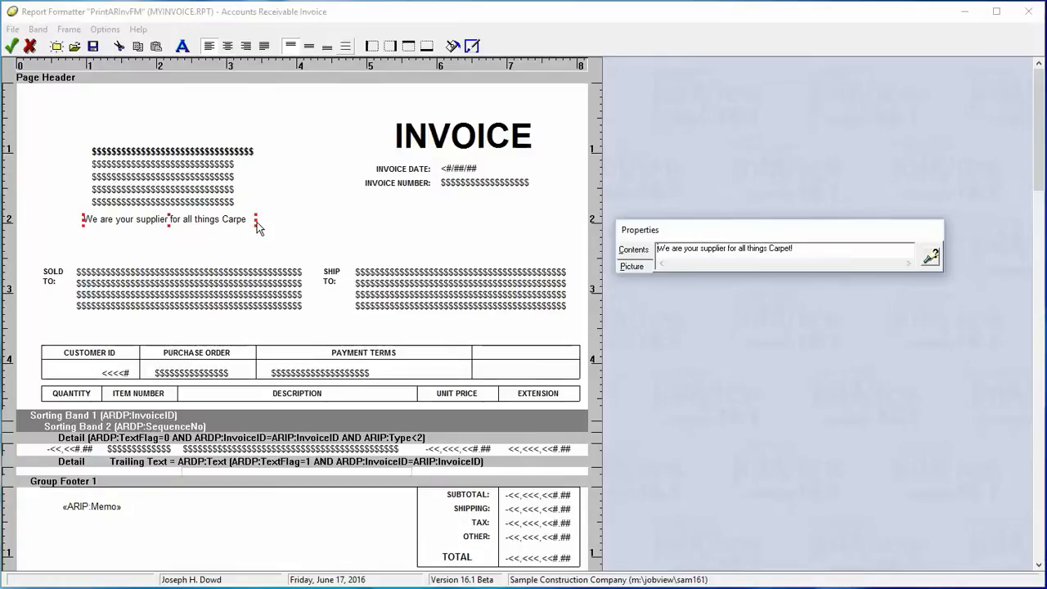
drag(257, 222, 272, 231)
click(272, 196)
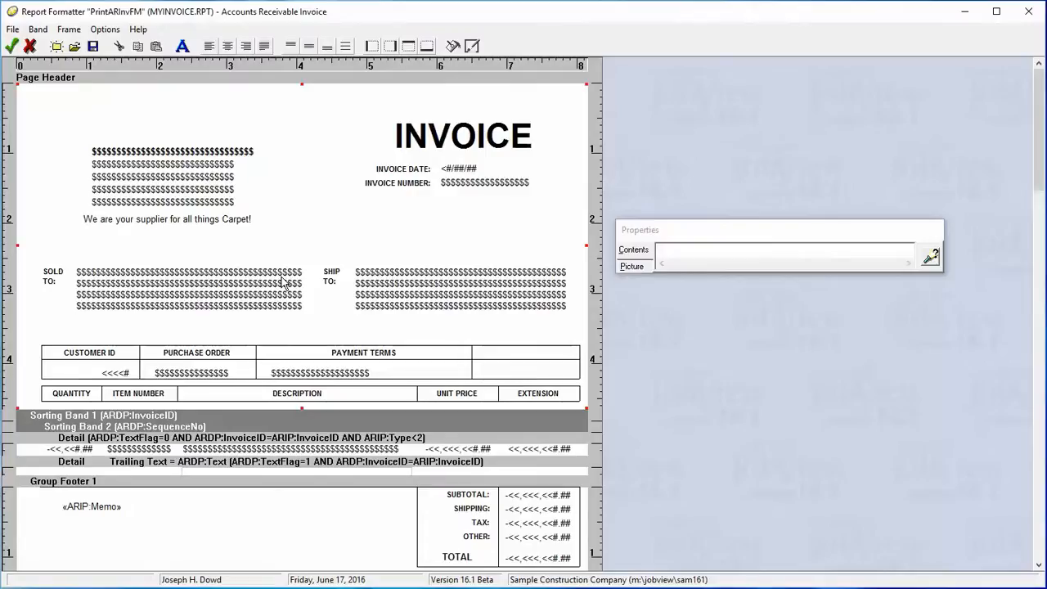
Step: Insert another new frame between the Sold To block and the Customer ID table and open its properties
right_click(117, 320)
click(150, 329)
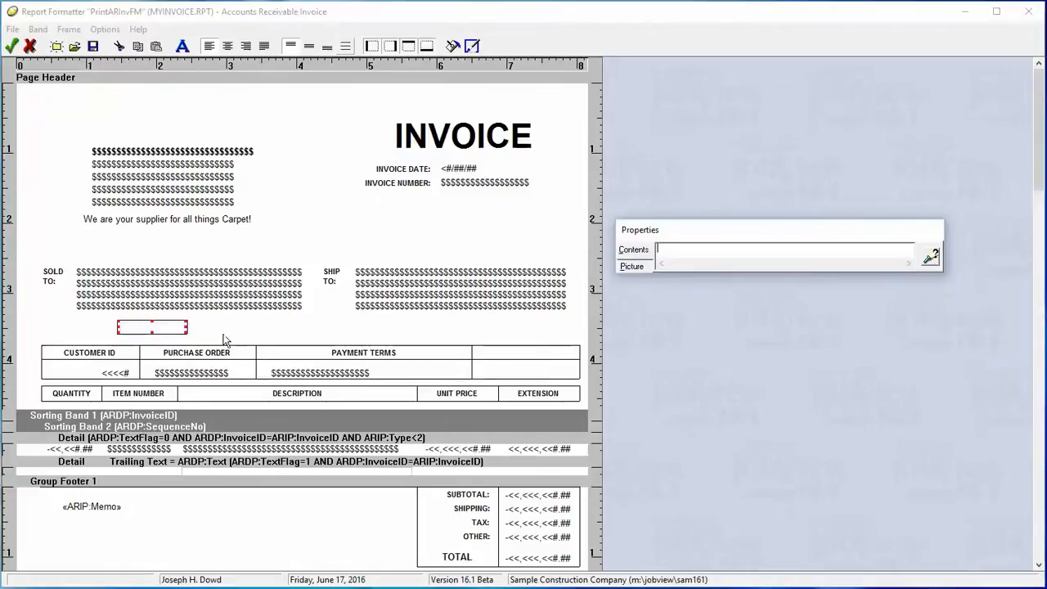
right_click(179, 334)
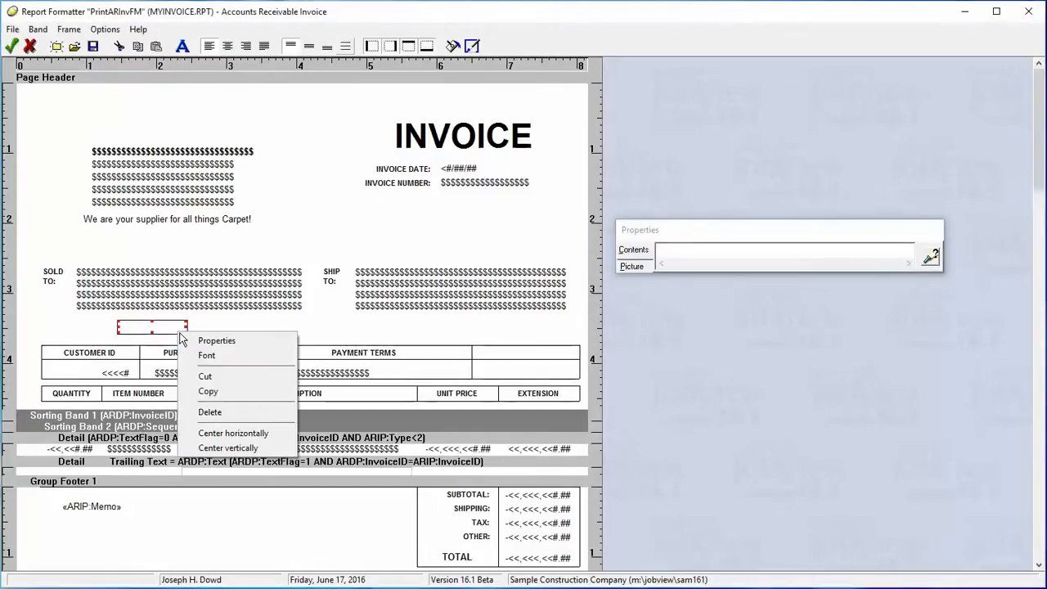
click(214, 341)
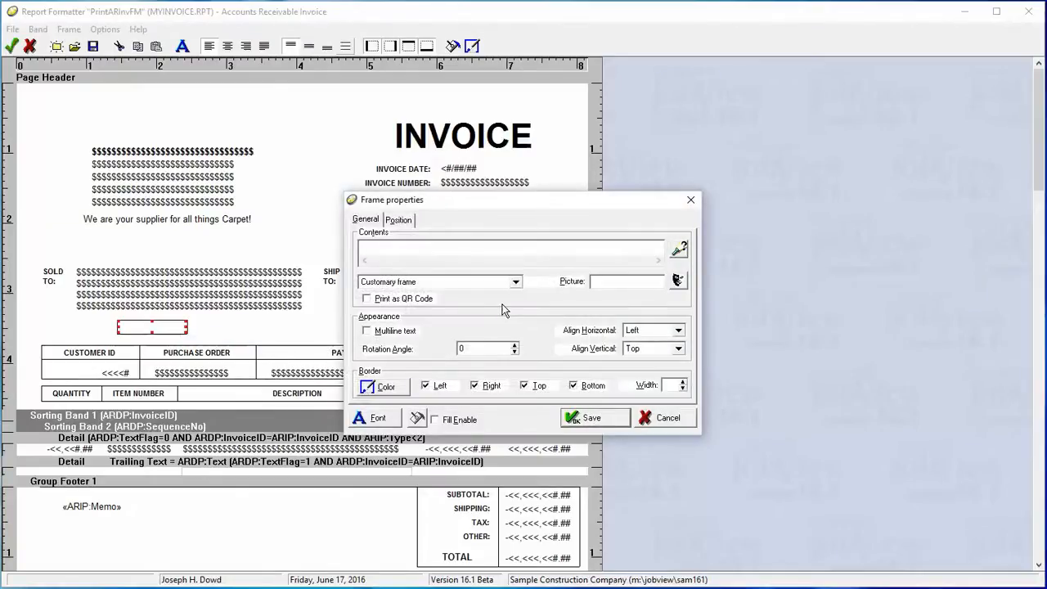
Step: Open the data dictionary for the new frame's contents and expand the ARCust customer file under ARInvPrt
click(681, 249)
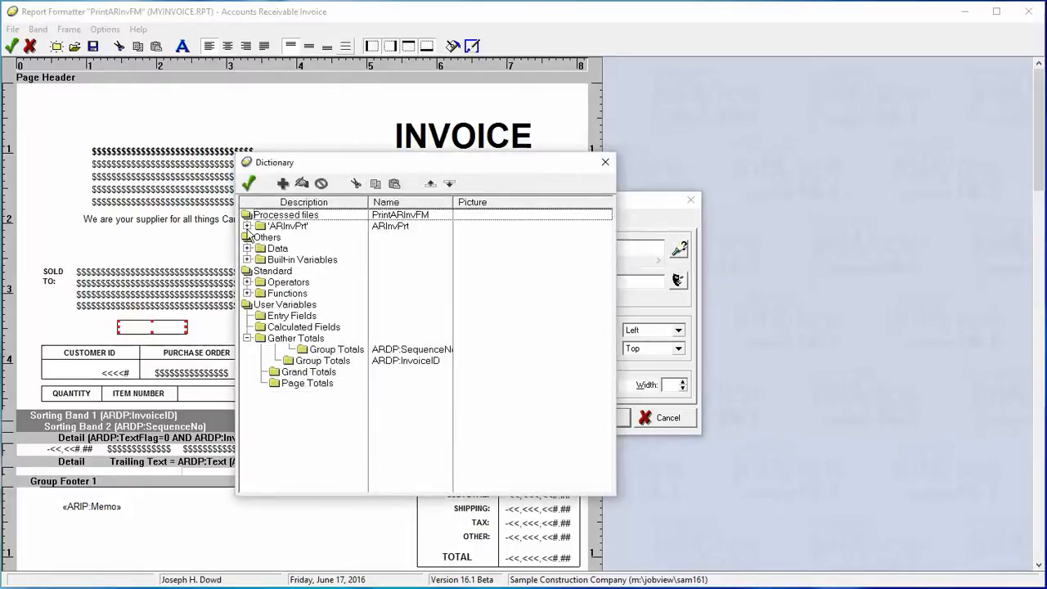
click(276, 226)
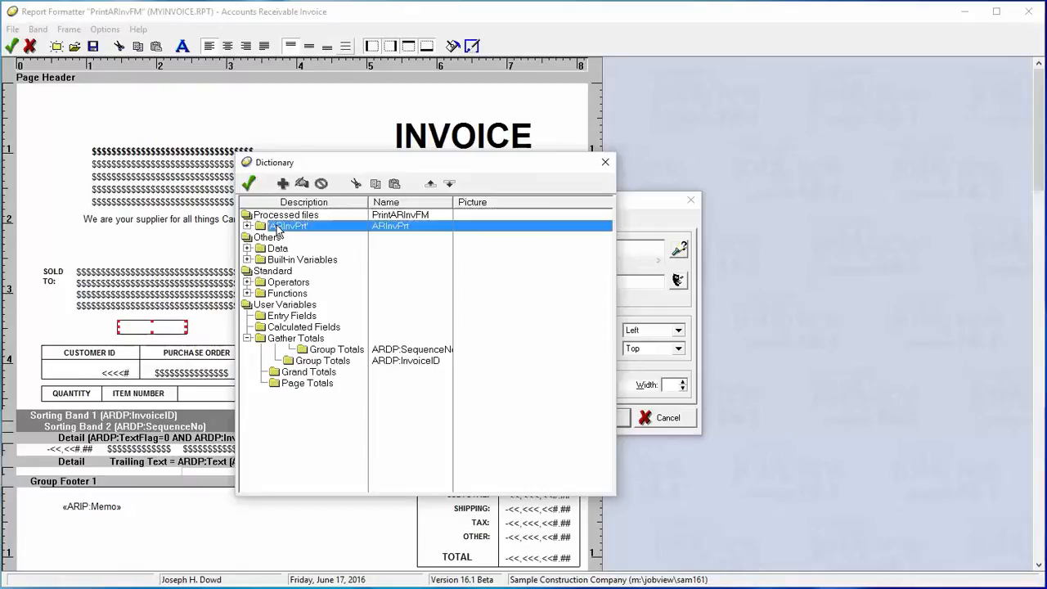
click(247, 226)
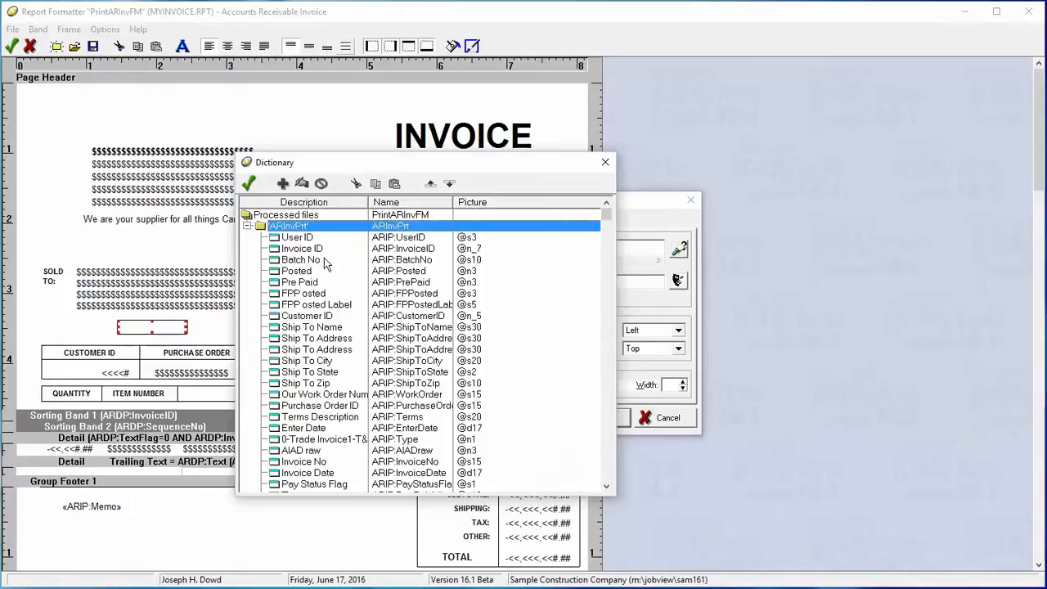
drag(317, 331, 306, 418)
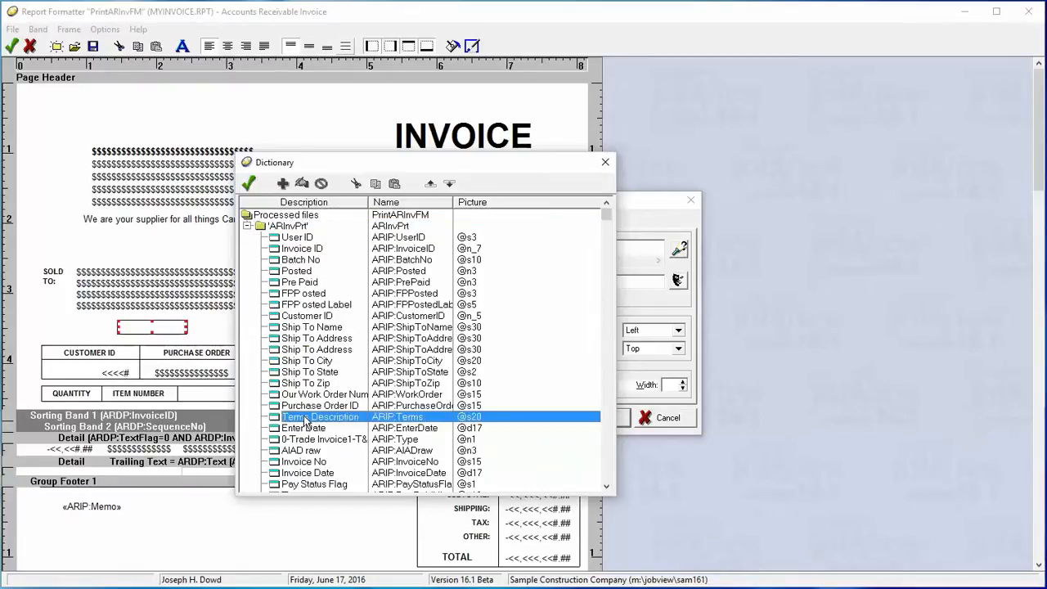
scroll(306, 419, down, 7)
scroll(306, 418, down, 18)
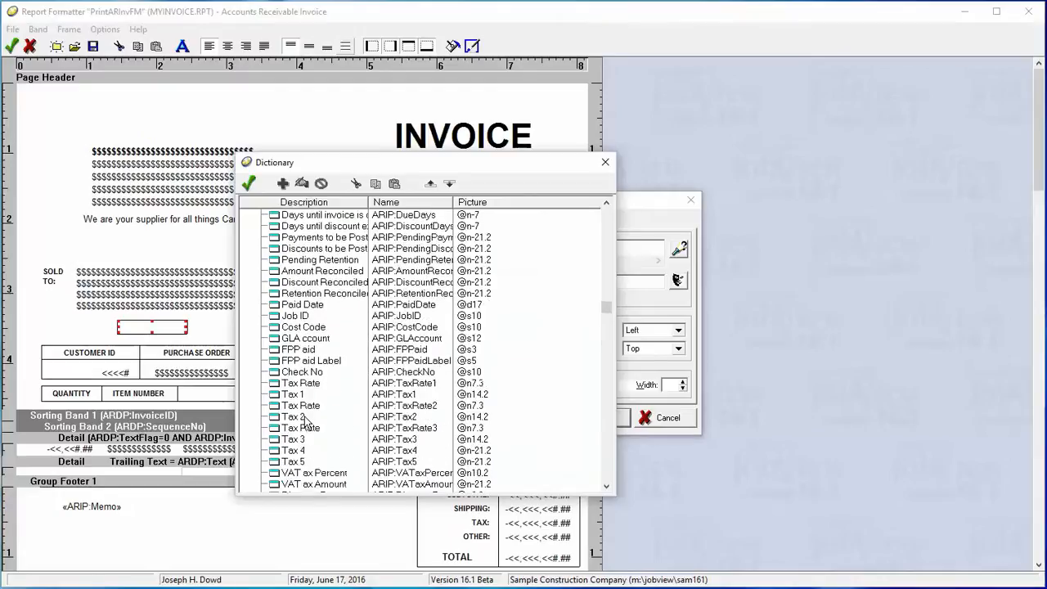
scroll(305, 419, down, 3)
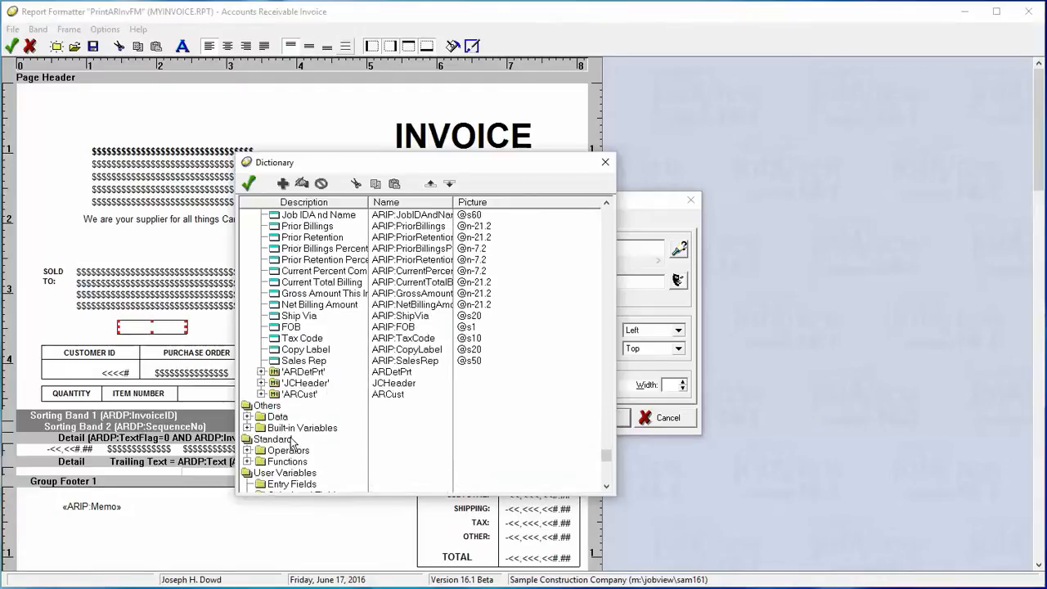
click(305, 372)
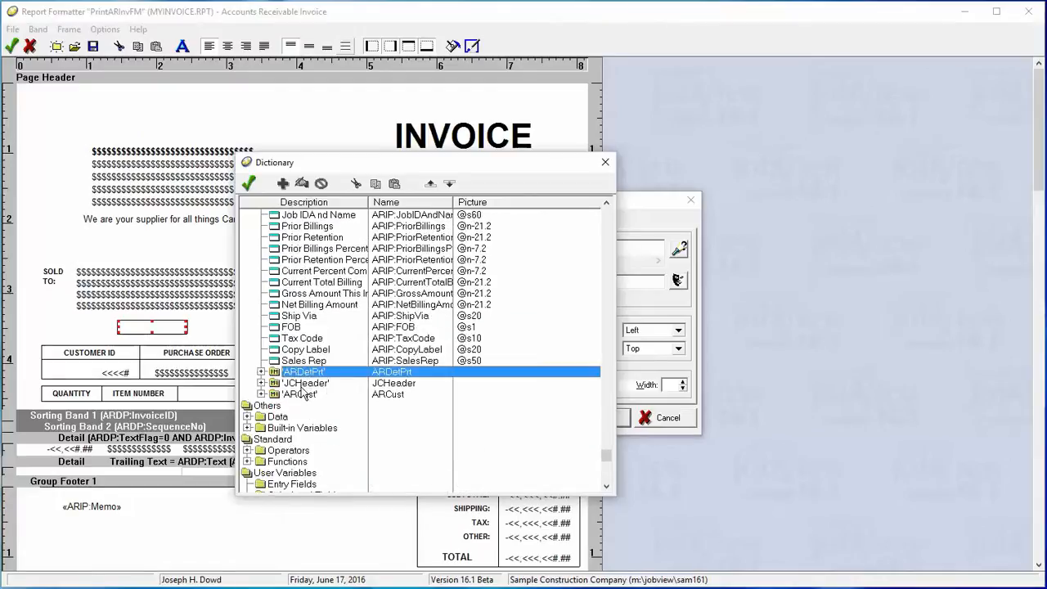
click(304, 394)
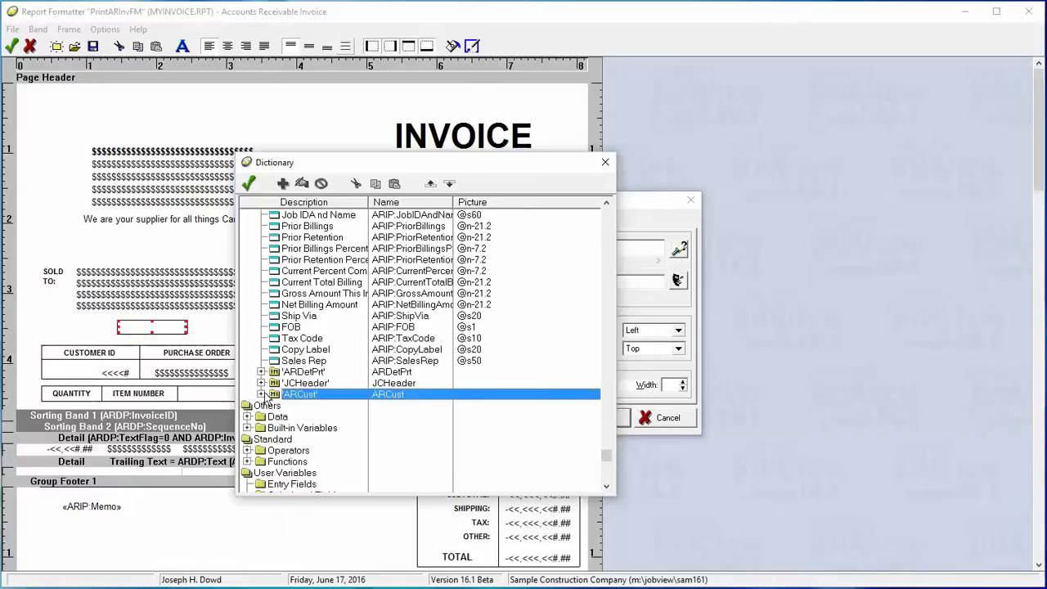
click(261, 394)
Step: Set the frame's contents to the Email field (ARC:Email) of the ARCust file
scroll(400, 404, down, 4)
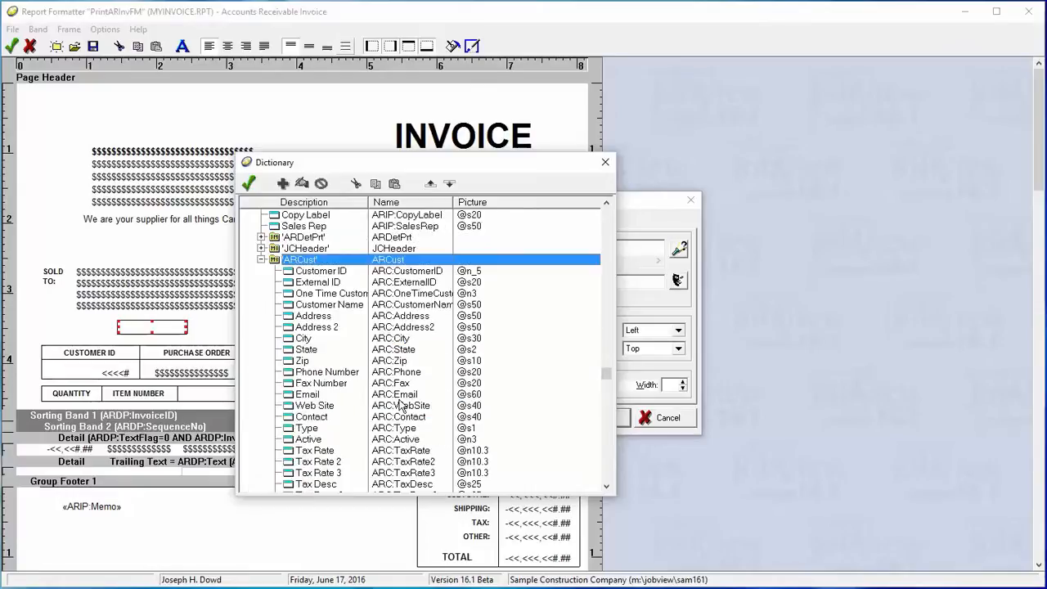
scroll(400, 407, down, 1)
scroll(401, 406, down, 3)
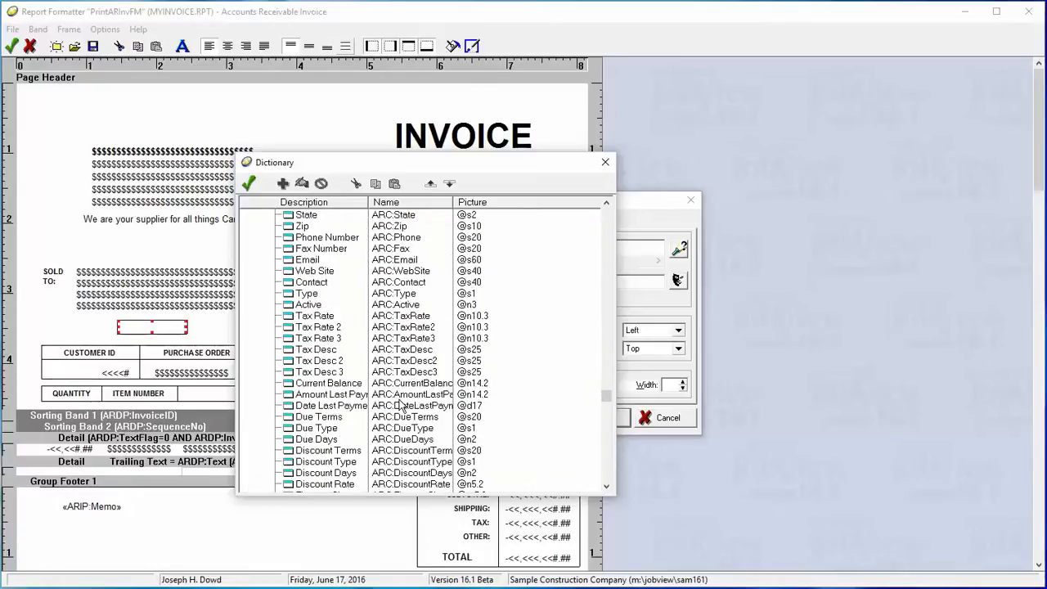
scroll(400, 407, up, 2)
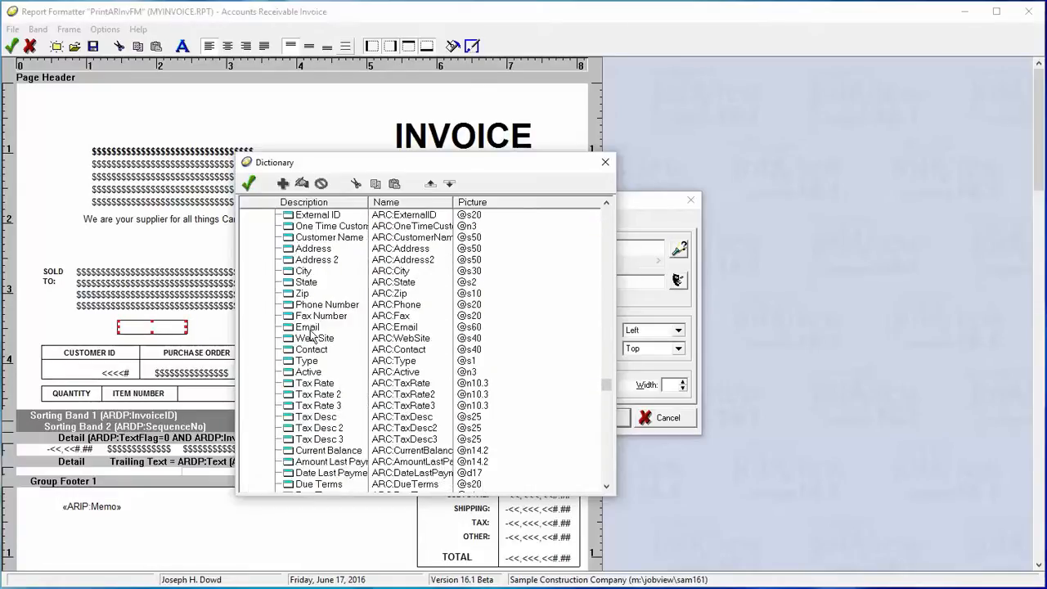
click(312, 329)
scroll(318, 335, up, 2)
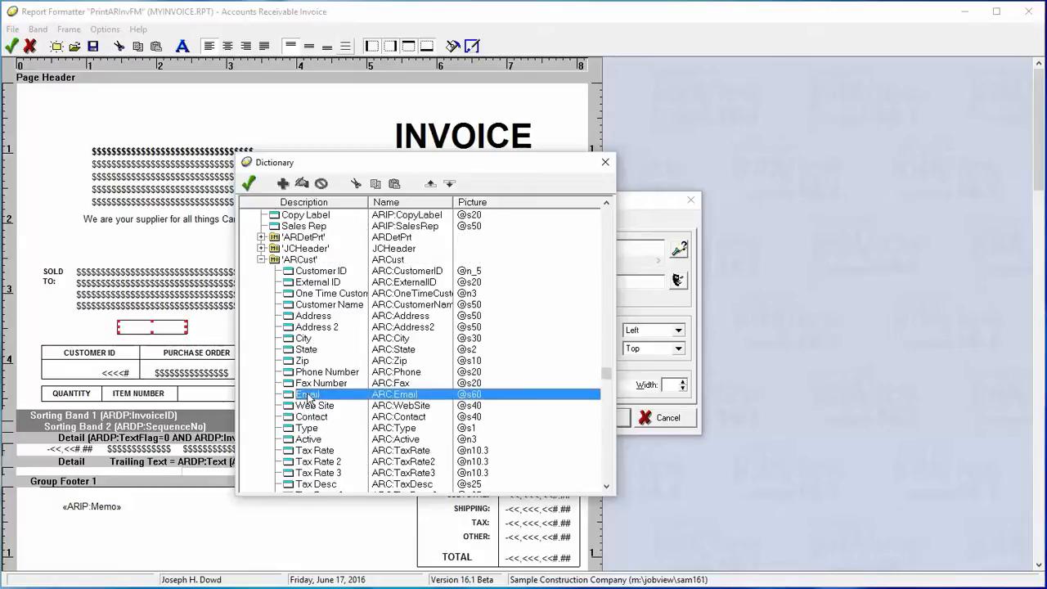
double_click(309, 396)
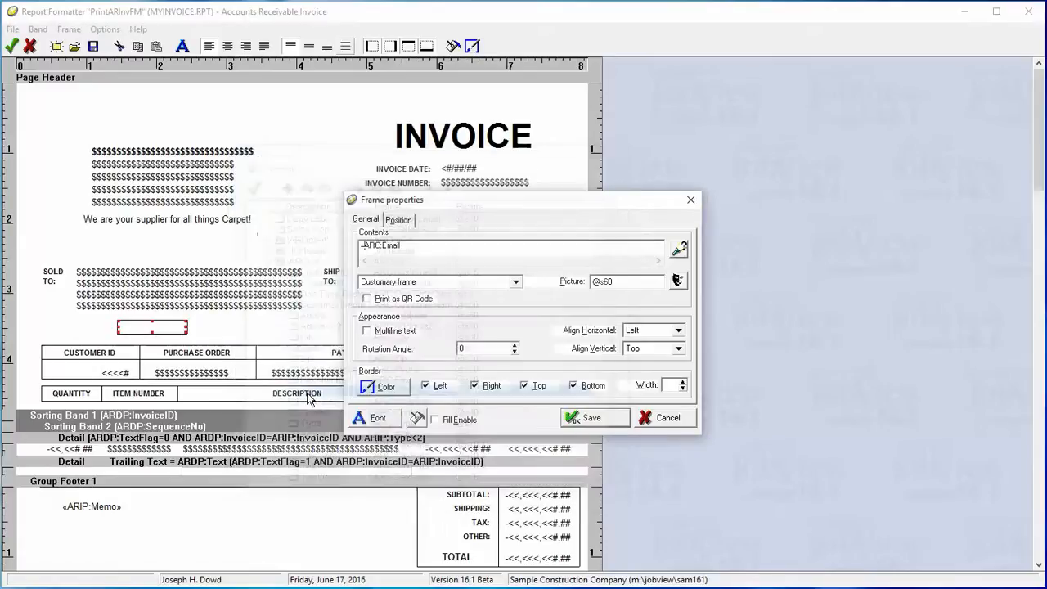
Step: Choose a larger font size for the ARC:Email frame
click(372, 418)
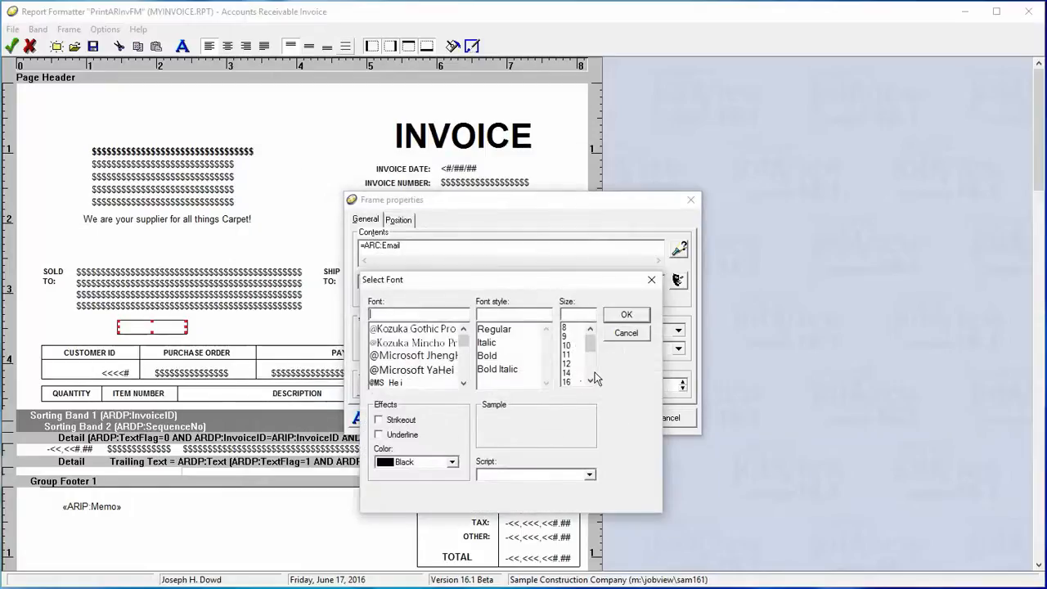
scroll(595, 379, down, 2)
click(572, 363)
click(615, 319)
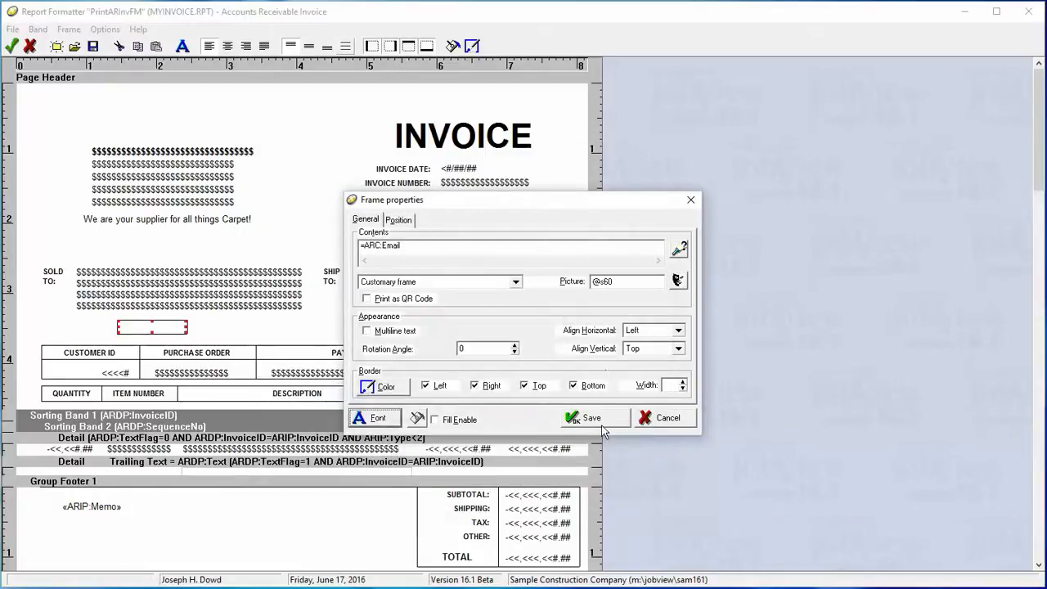
Step: Remove the email frame's left, right, top and bottom borders, and widen the frame beneath the Sold To block
click(602, 388)
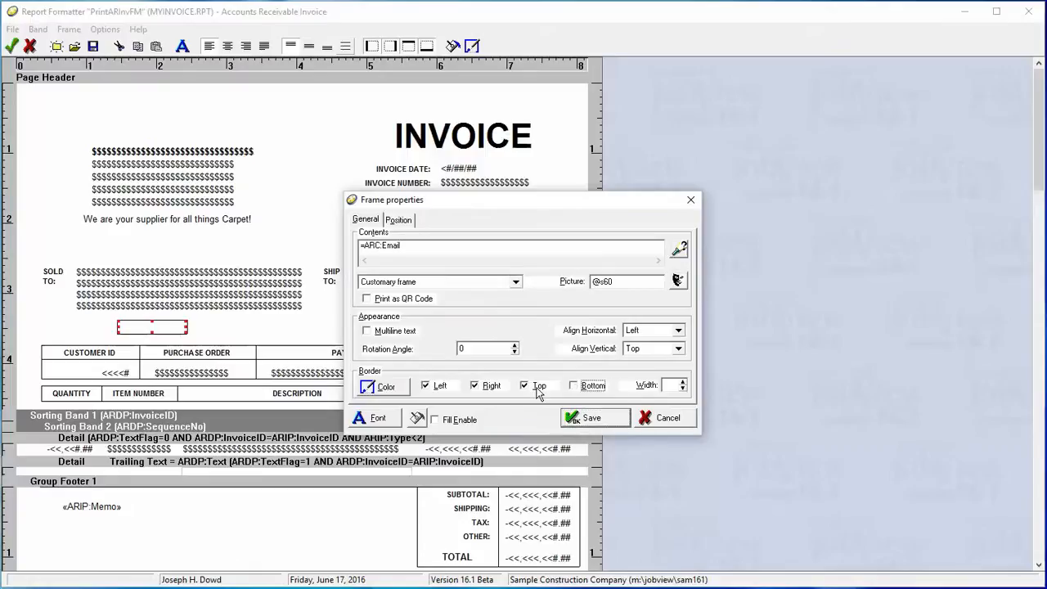
click(537, 385)
click(490, 385)
click(439, 385)
click(571, 418)
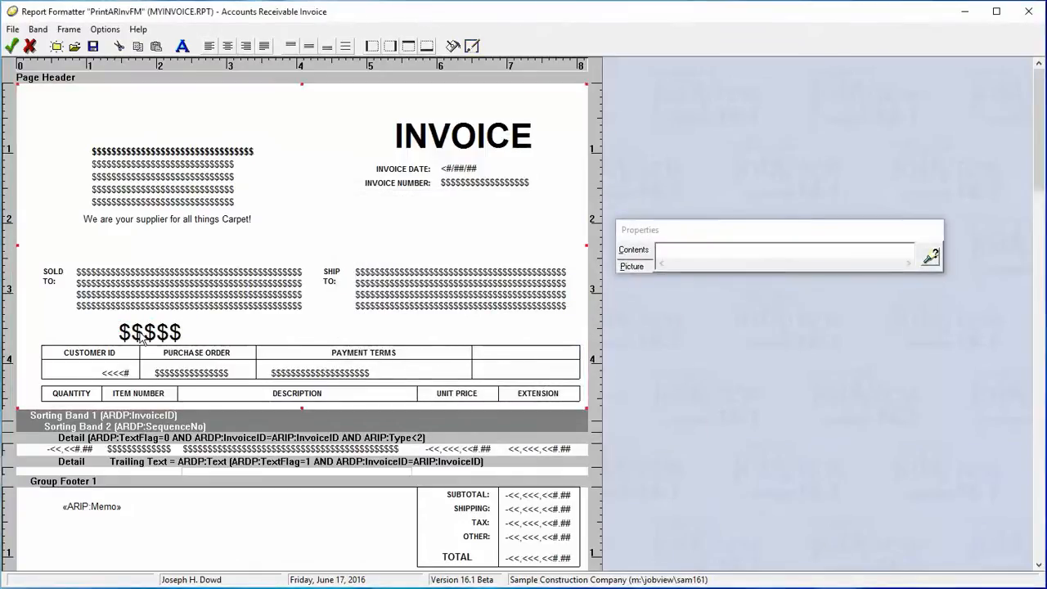
drag(149, 337, 296, 325)
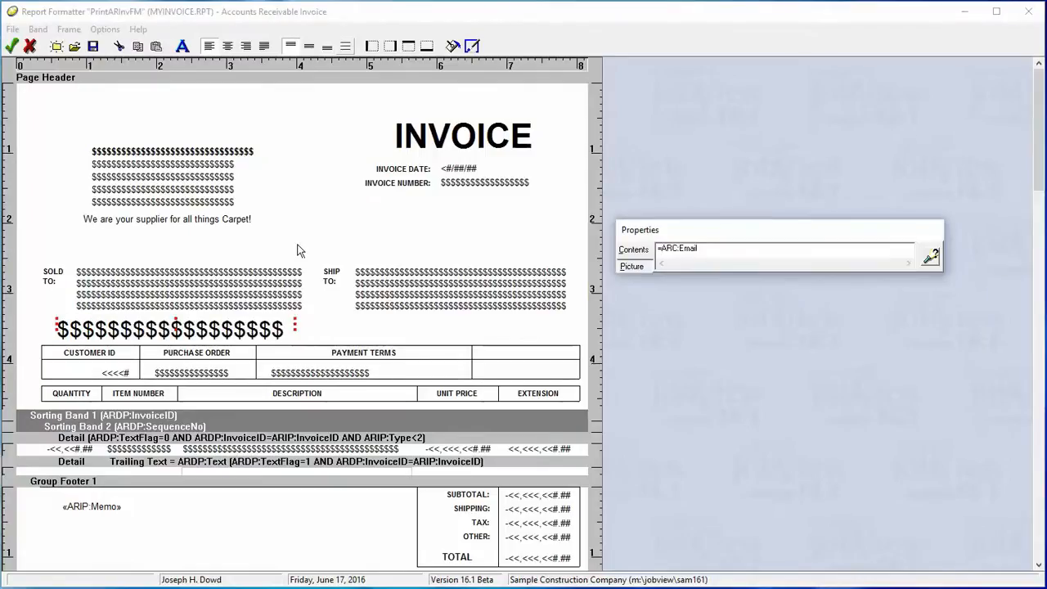
Step: Insert another new frame below the slogan and enlarge it to span most of the page width above the Sold To and Ship To blocks
click(89, 238)
right_click(92, 236)
click(112, 246)
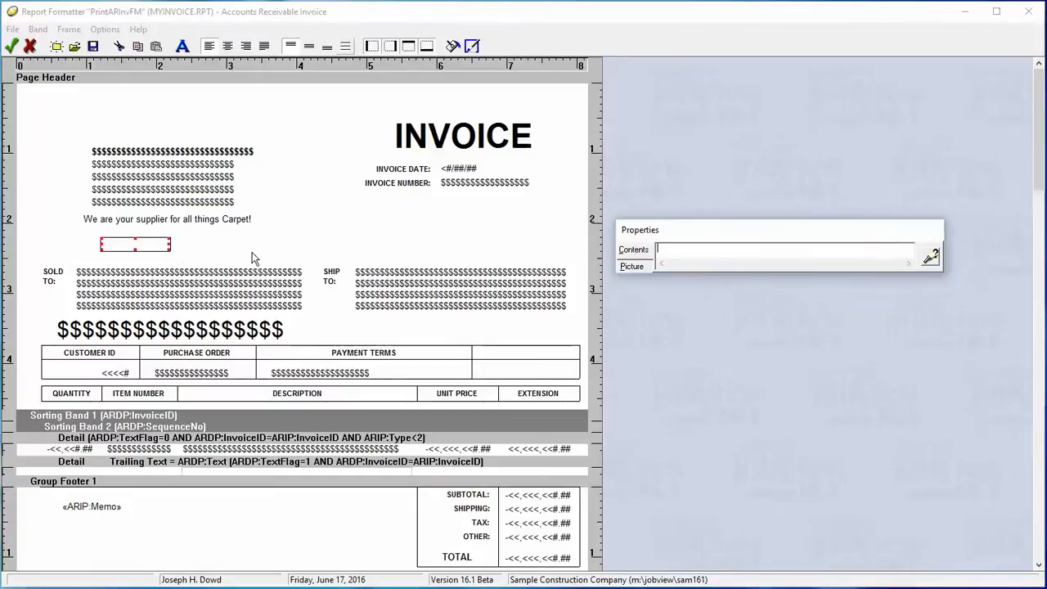
drag(170, 251, 526, 263)
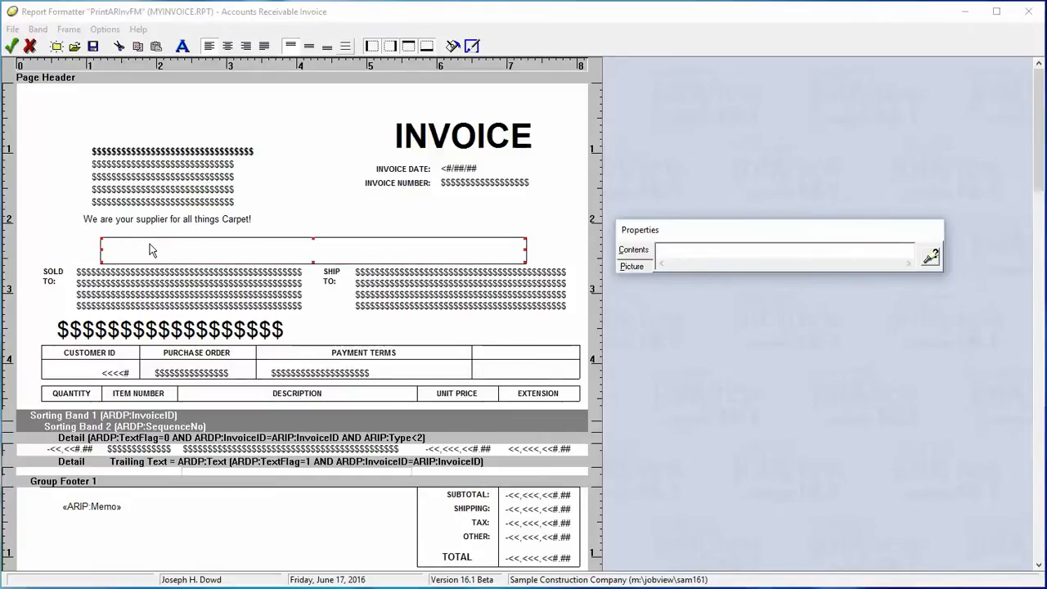
drag(149, 249, 152, 241)
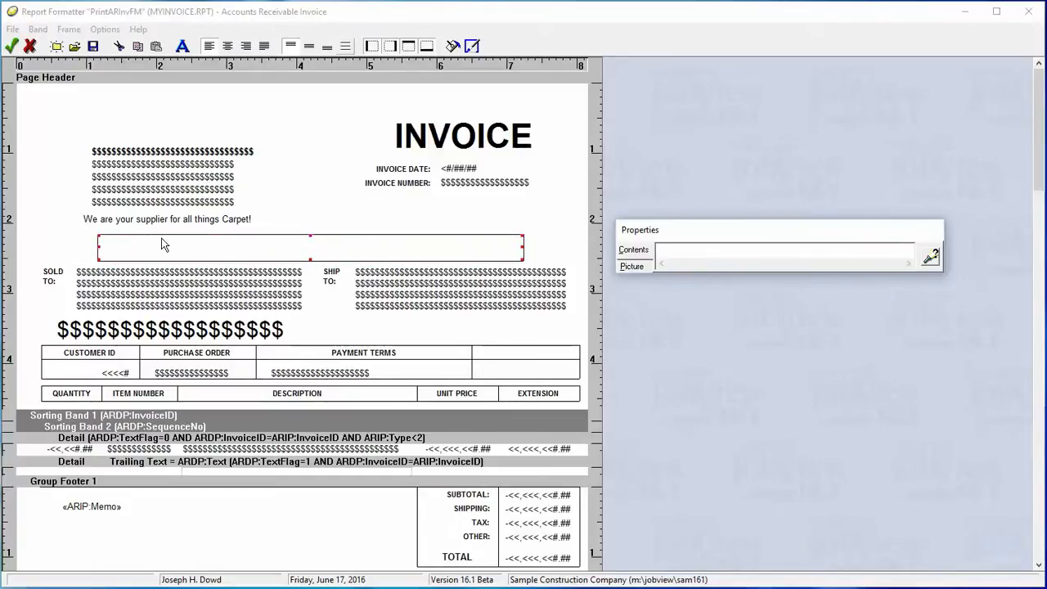
Step: Change the wide frame's type to Mail merge and open its text for editing
right_click(162, 243)
click(173, 246)
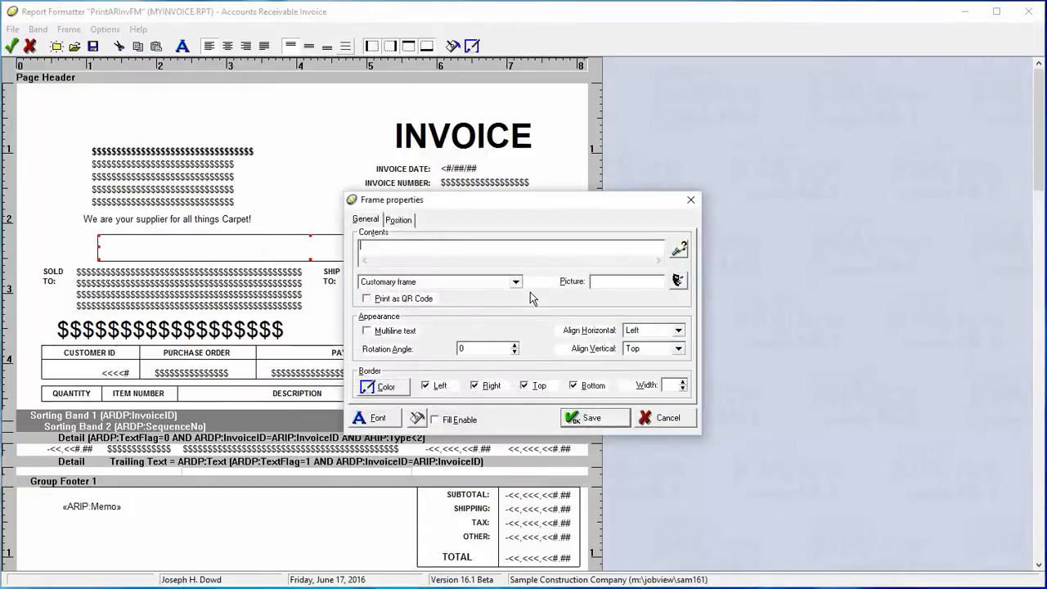
click(478, 283)
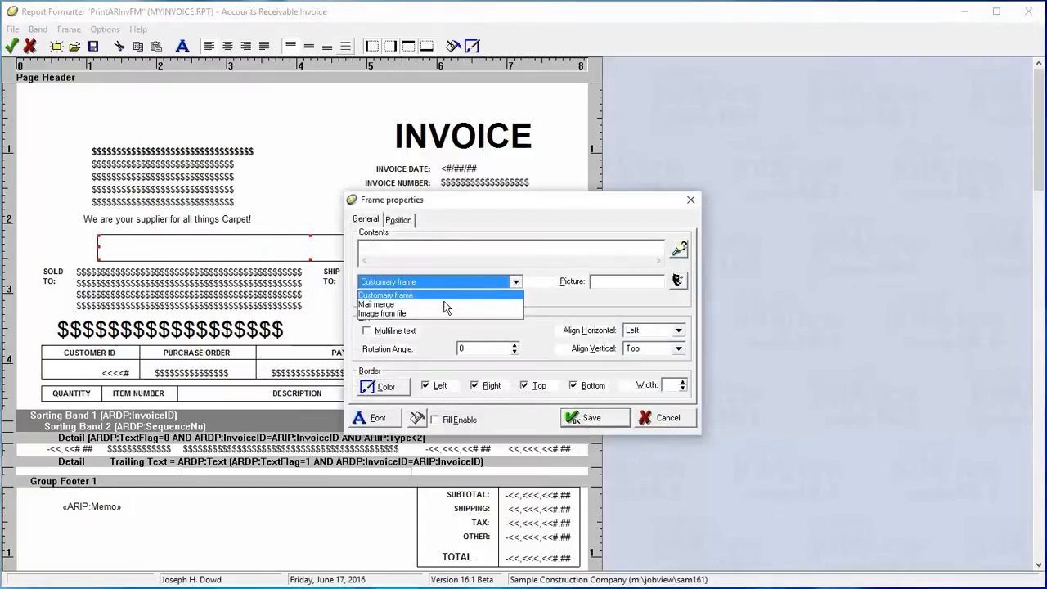
click(394, 306)
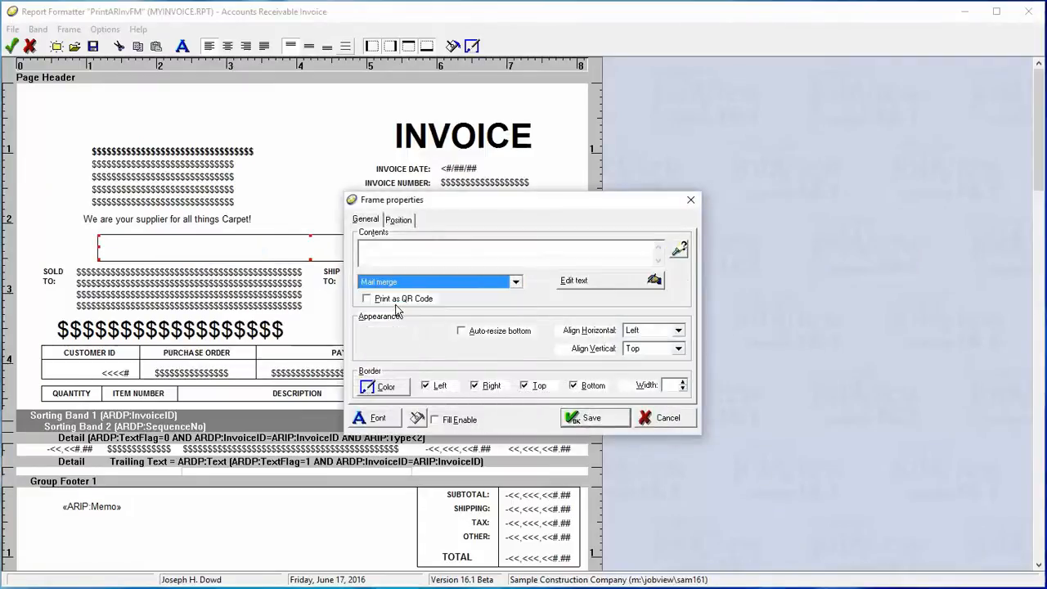
click(597, 282)
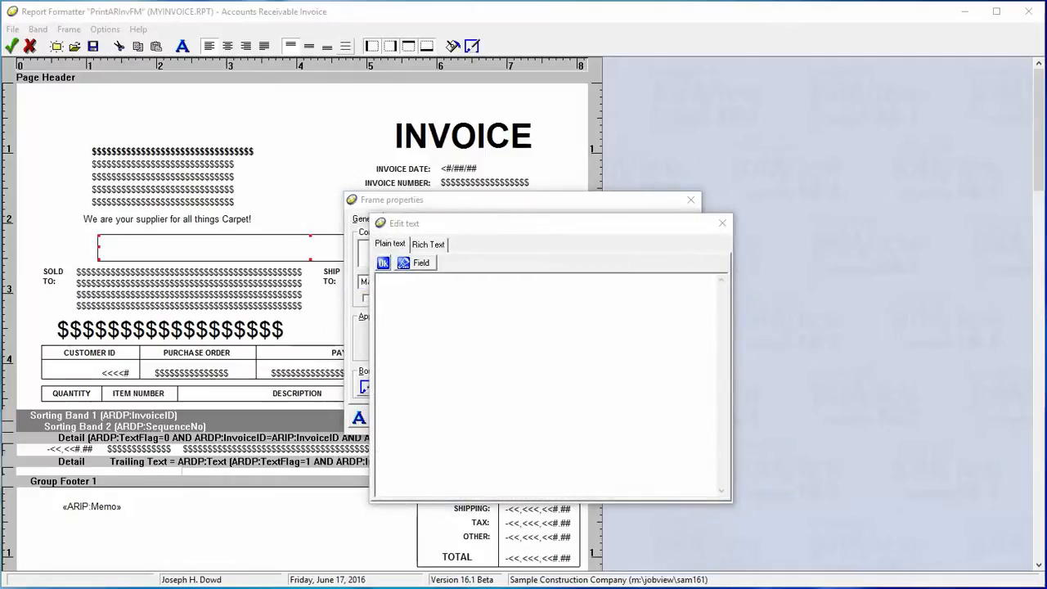
Step: Examine the rich text formatting options for the mail merge text, including font, size and font color
click(430, 247)
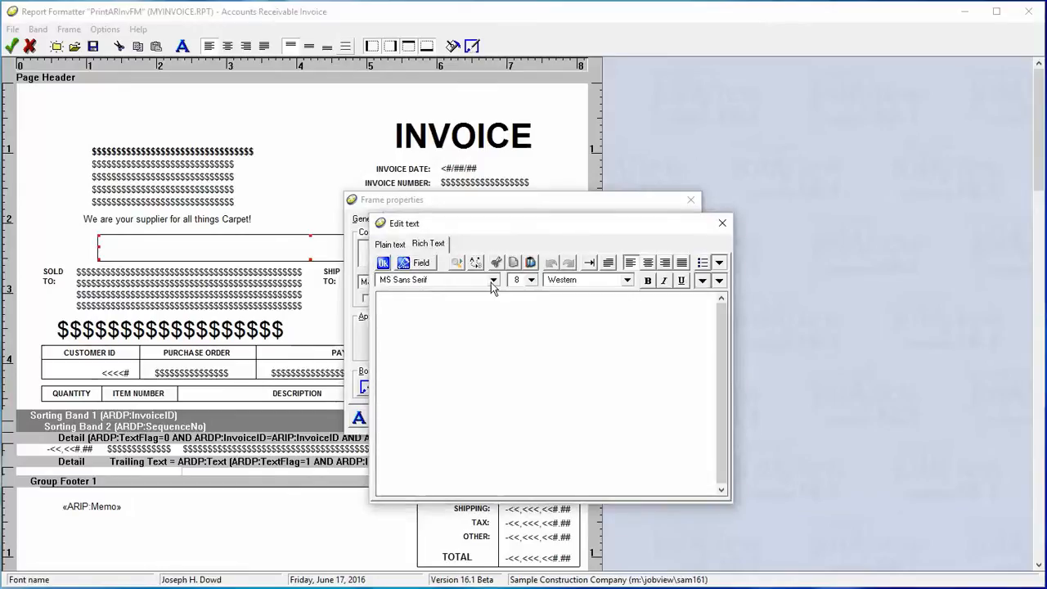
click(442, 281)
click(442, 280)
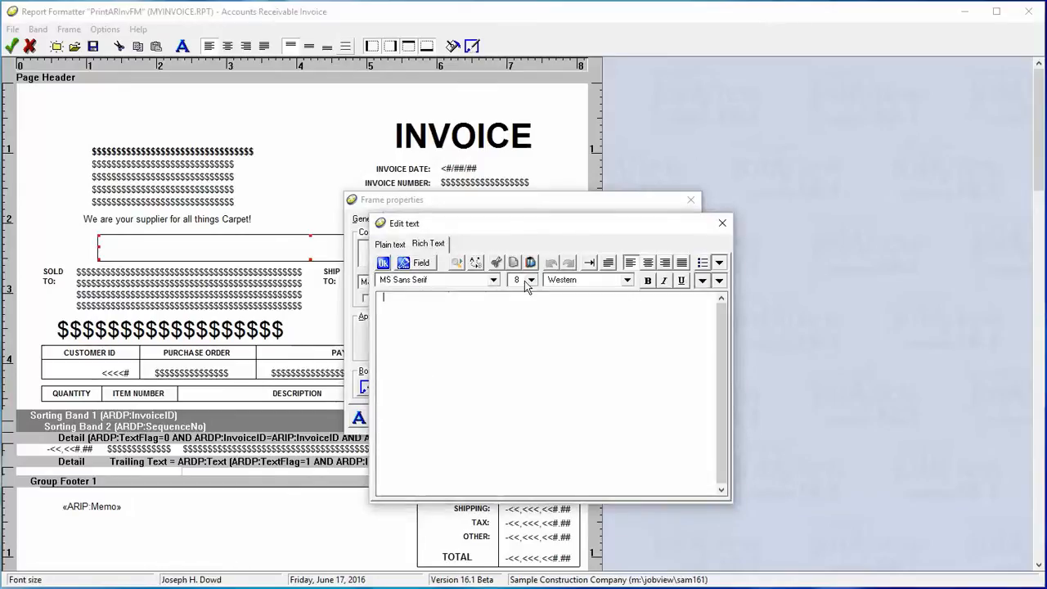
click(702, 280)
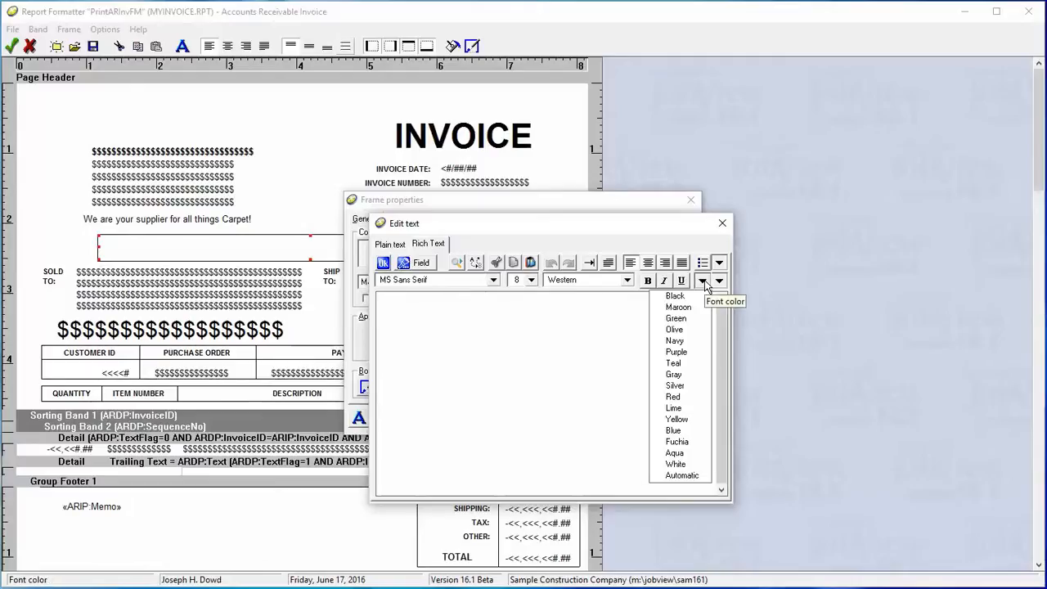
click(704, 284)
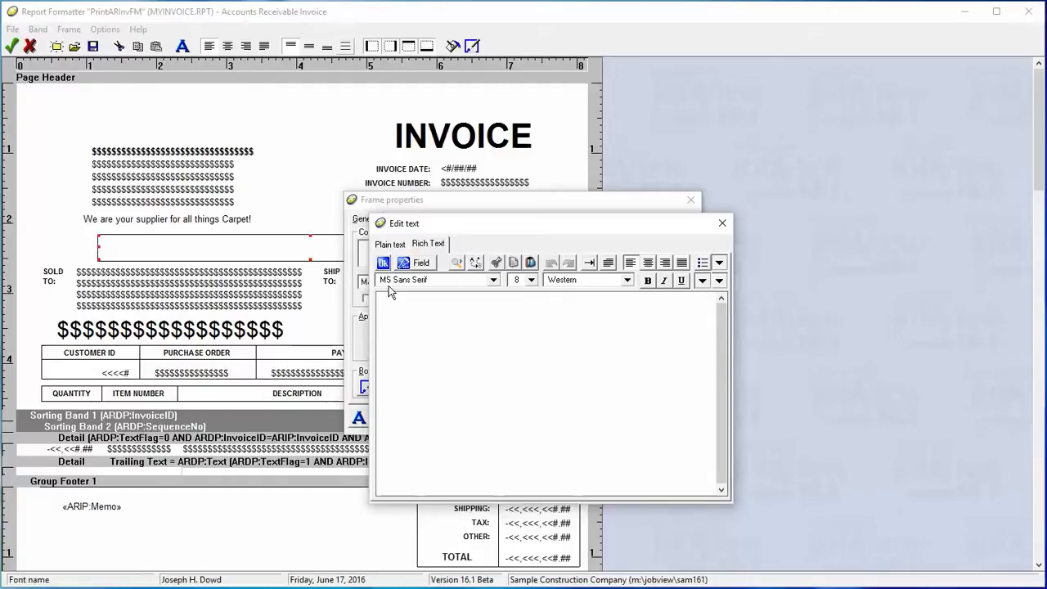
Step: Enter "Thank you for your business! We are happy to have you as a valued customer. This invoice will be due on . Please make payment on or before that due date"
click(387, 244)
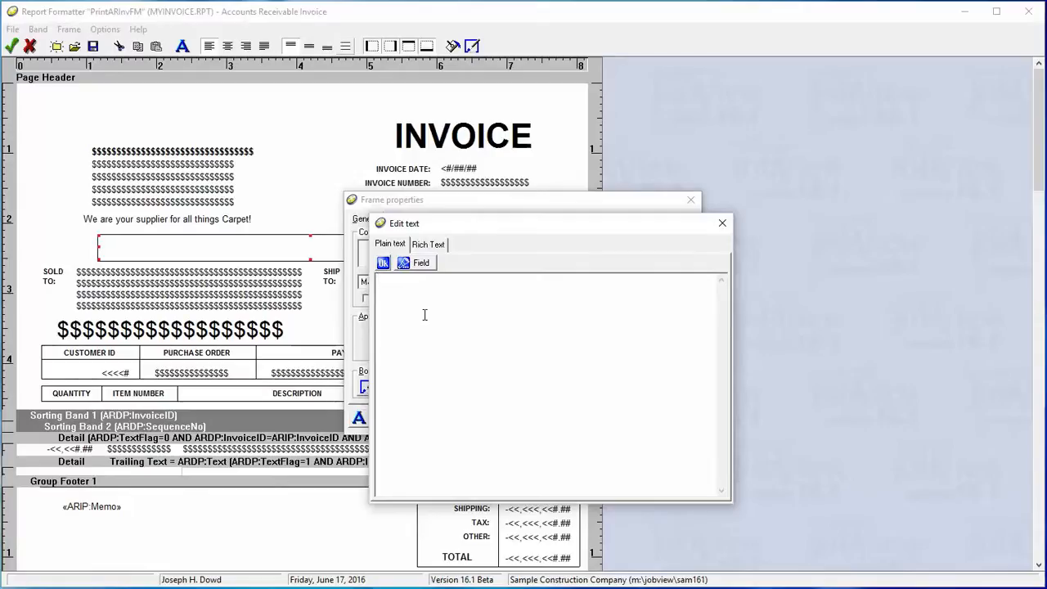
text(Thank you for your business! We are happy to have you as a valued customer. This invoice will be due on . Please make payment on or before that due date)
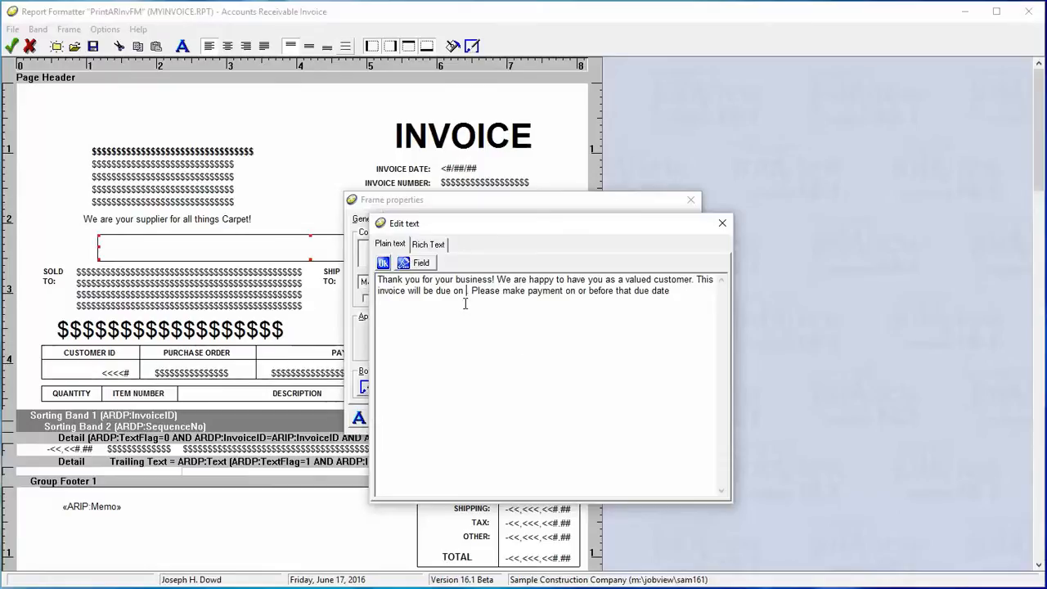
Step: Insert the Due Date field (ARIP:DueDate) after "This invoice will be due on" in the message
click(408, 264)
scroll(405, 268, up, 20)
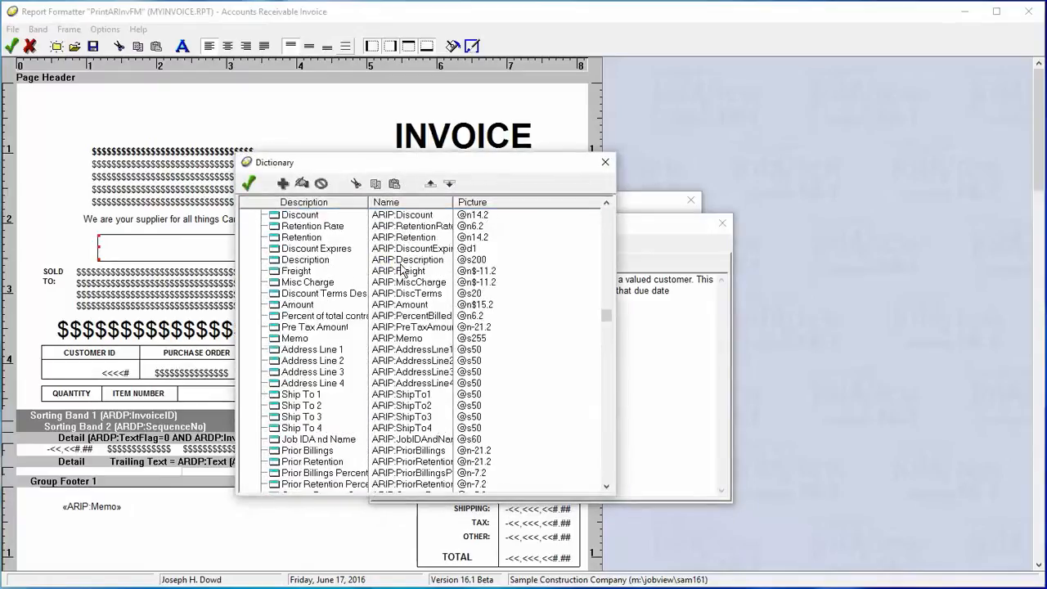
scroll(403, 270, up, 12)
scroll(404, 270, down, 2)
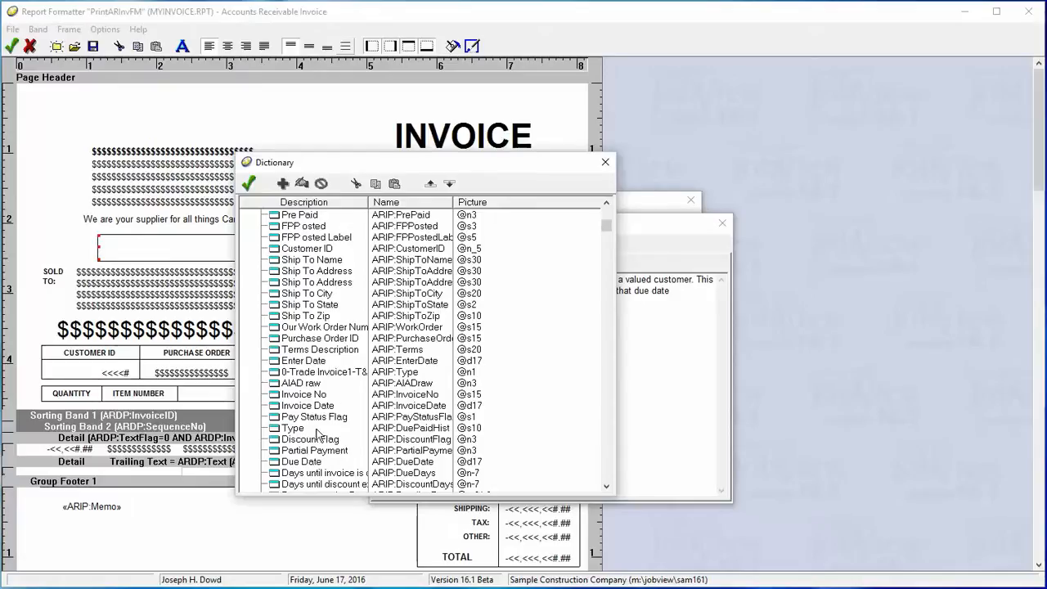
double_click(314, 463)
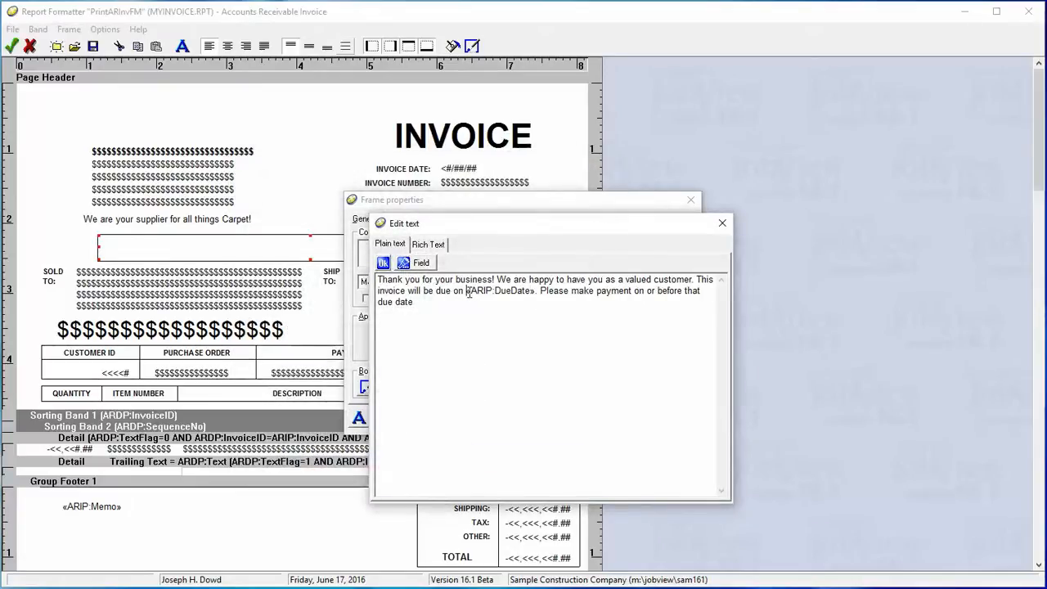
click(531, 293)
click(471, 291)
text(FORMAT(ARIP:DueDate)
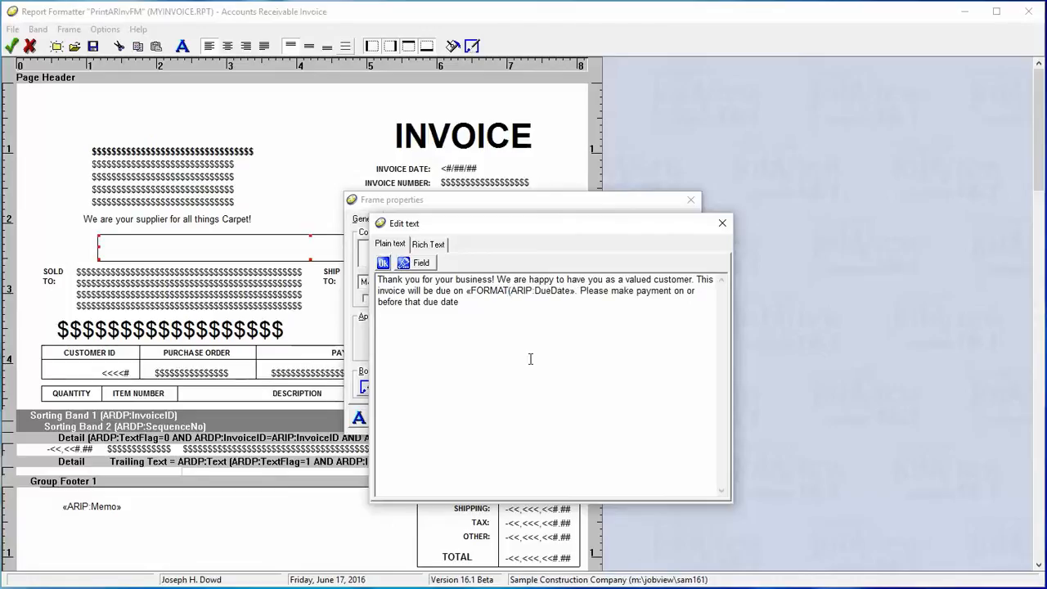
text(,@)
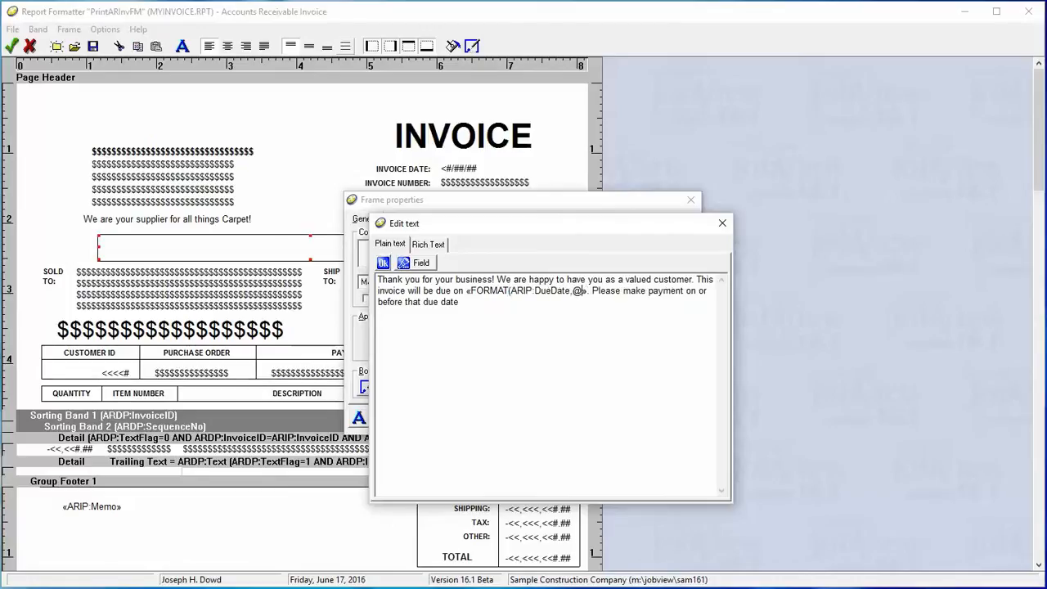
text(d4))
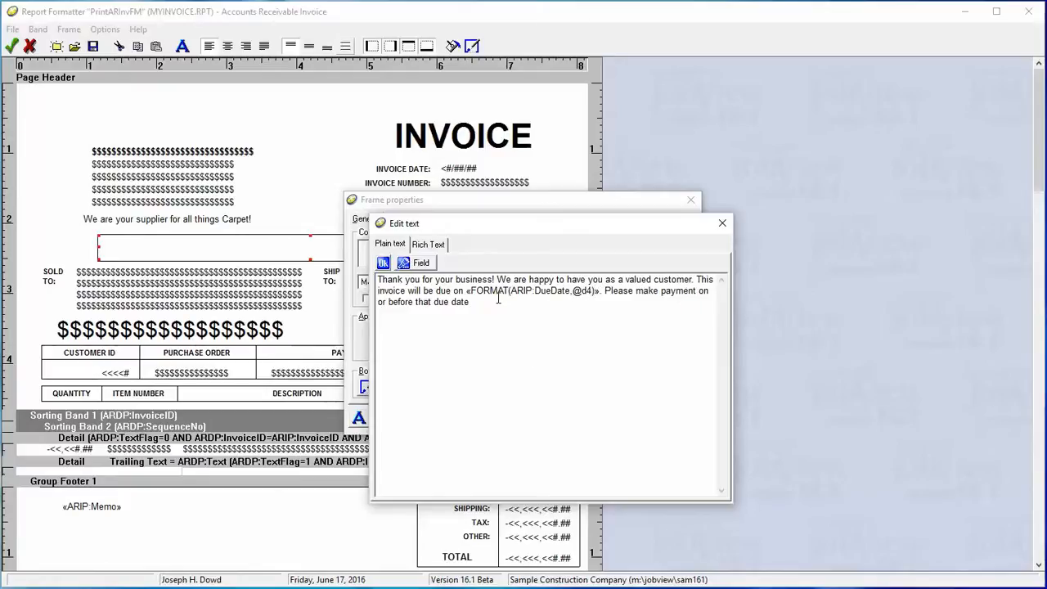
click(382, 264)
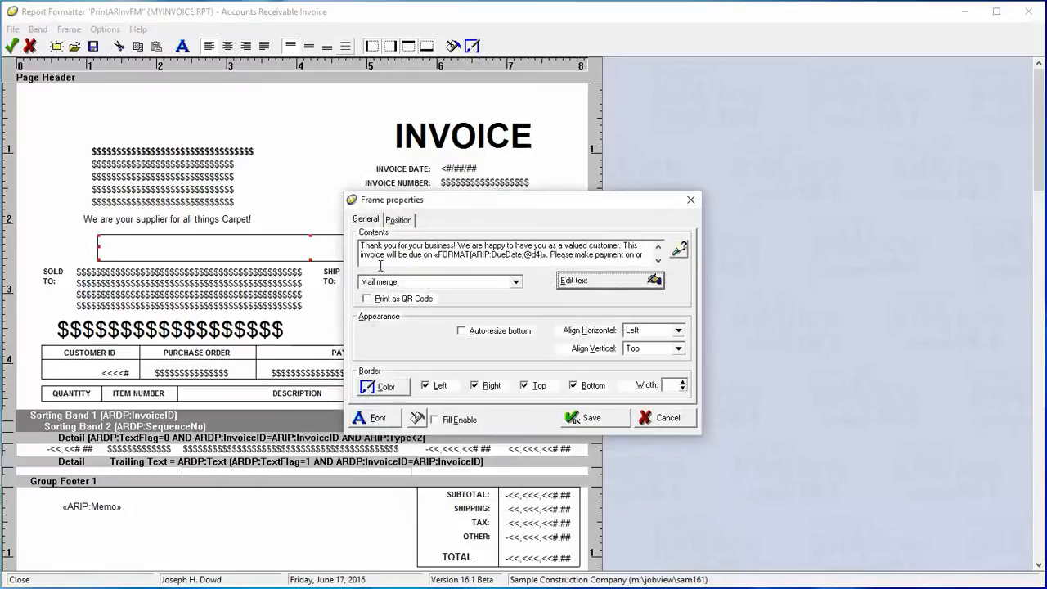
Step: Remove the borders from the mail merge message frame and save the MyInvoice form
click(426, 385)
click(475, 386)
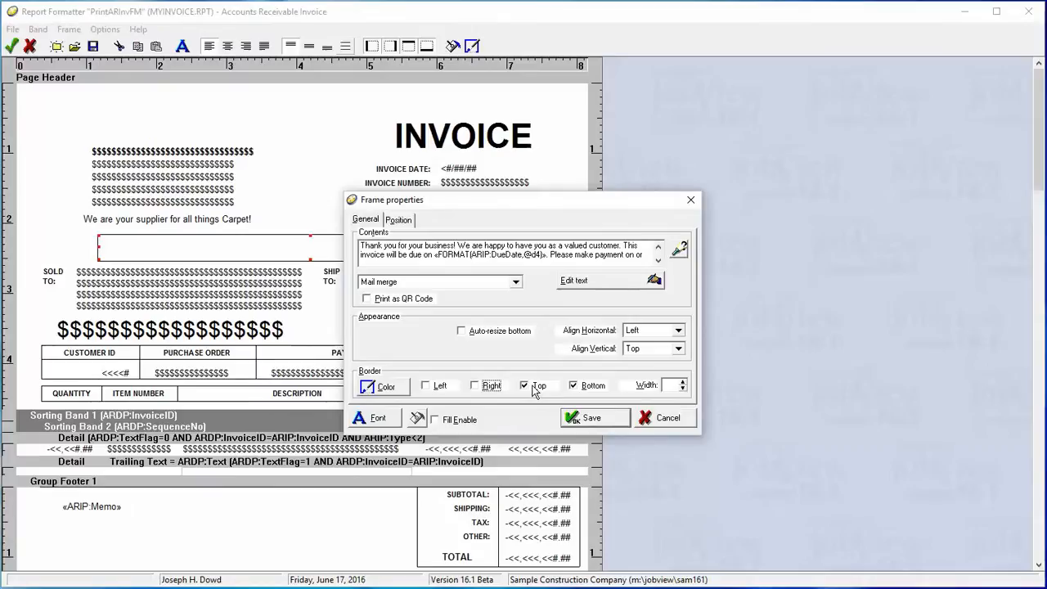
click(525, 385)
click(566, 418)
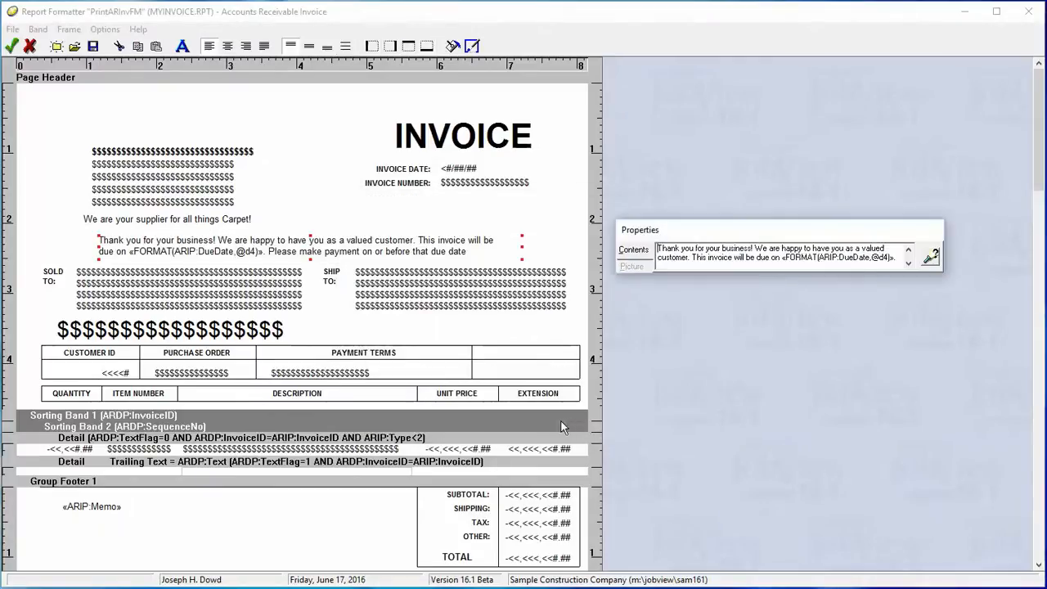
click(11, 46)
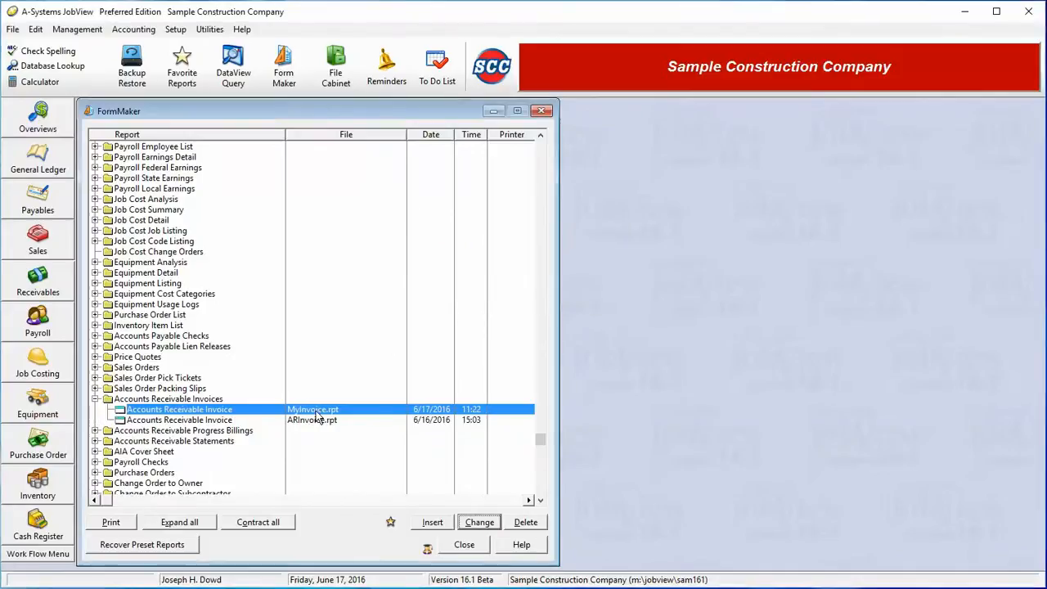
Step: Preview the printed MyInvoice.rpt form to check the added message, then close the preview and FormMaker
click(114, 525)
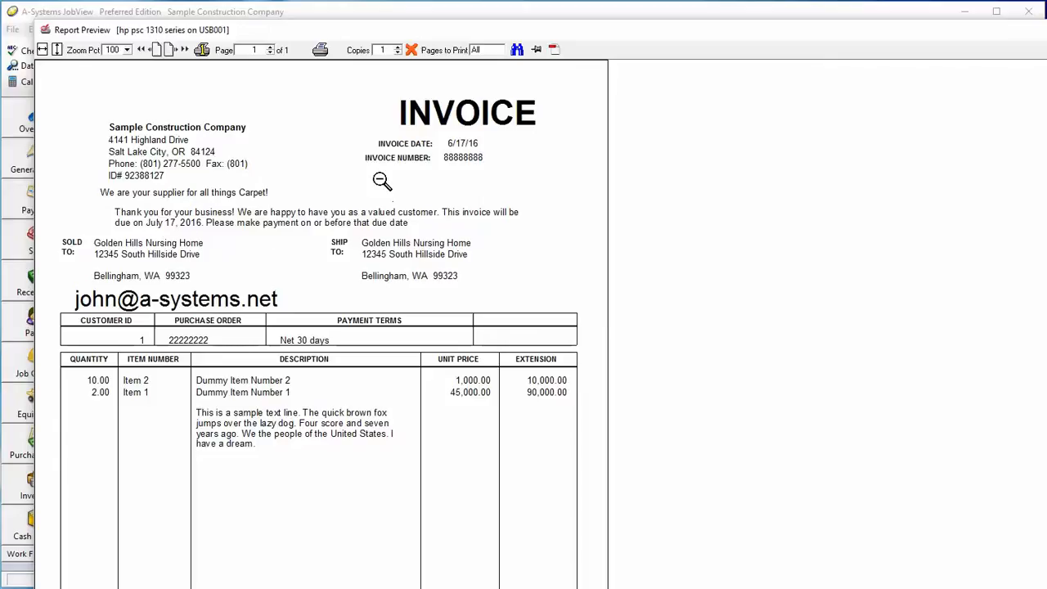
click(412, 50)
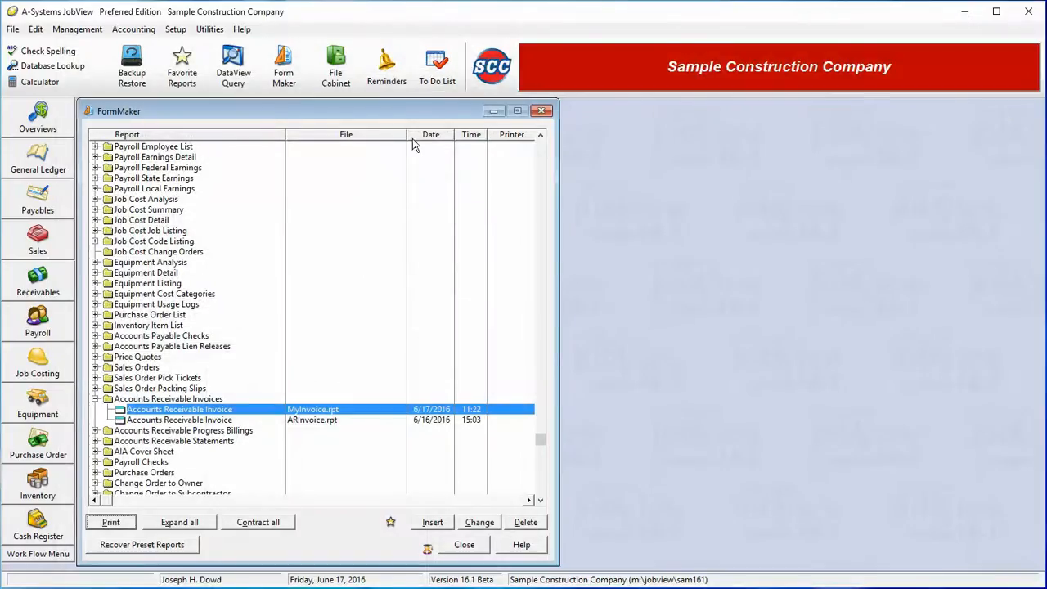
click(465, 545)
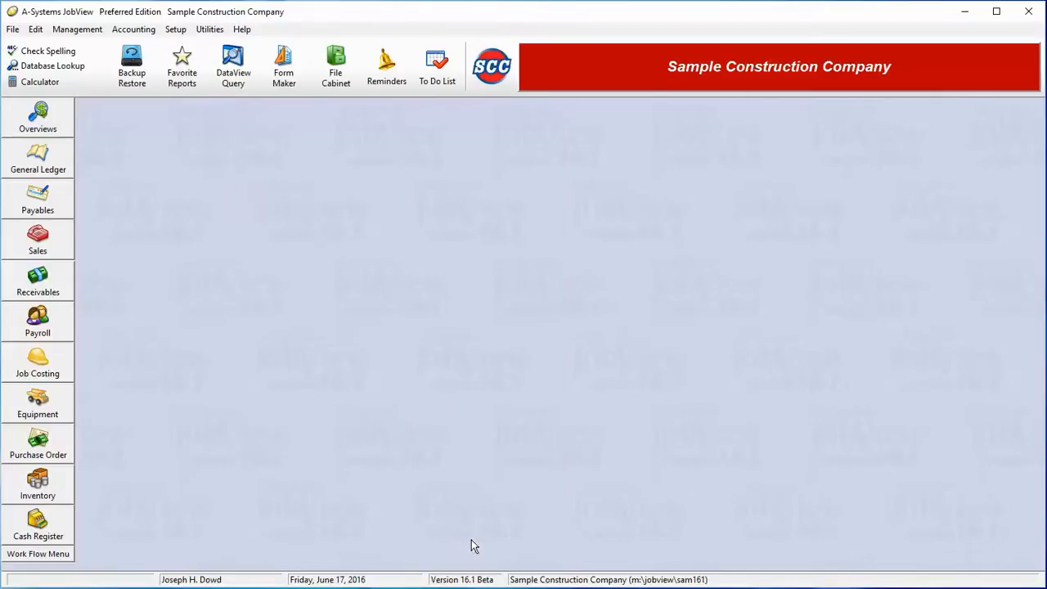
Step: Open the invoice and statement options in the Accounts Receivable setup and select FormMaker as the invoice format
click(175, 29)
mouse_move(194, 79)
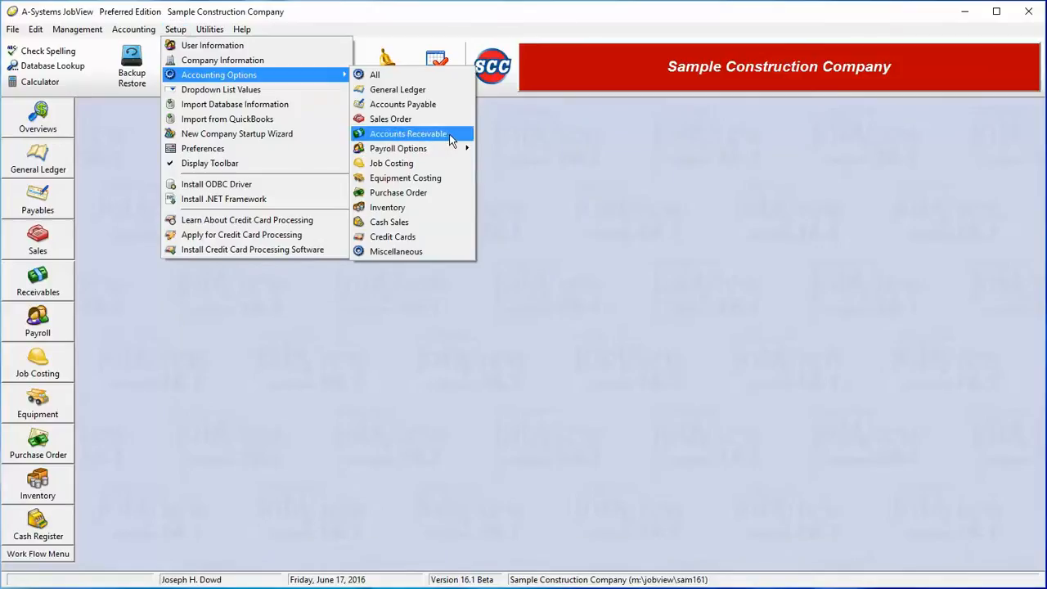
click(446, 137)
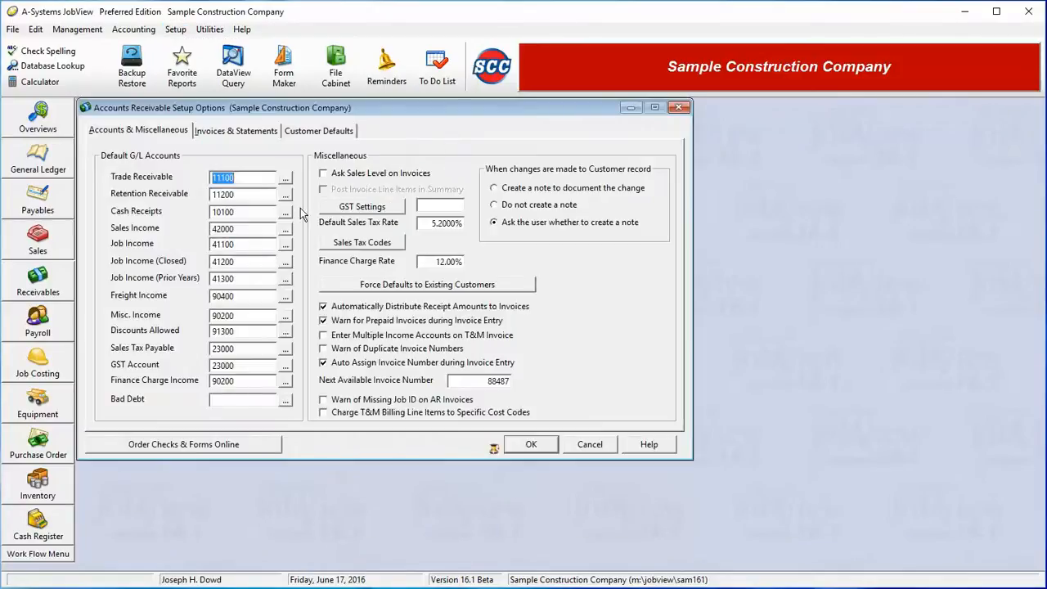
click(248, 131)
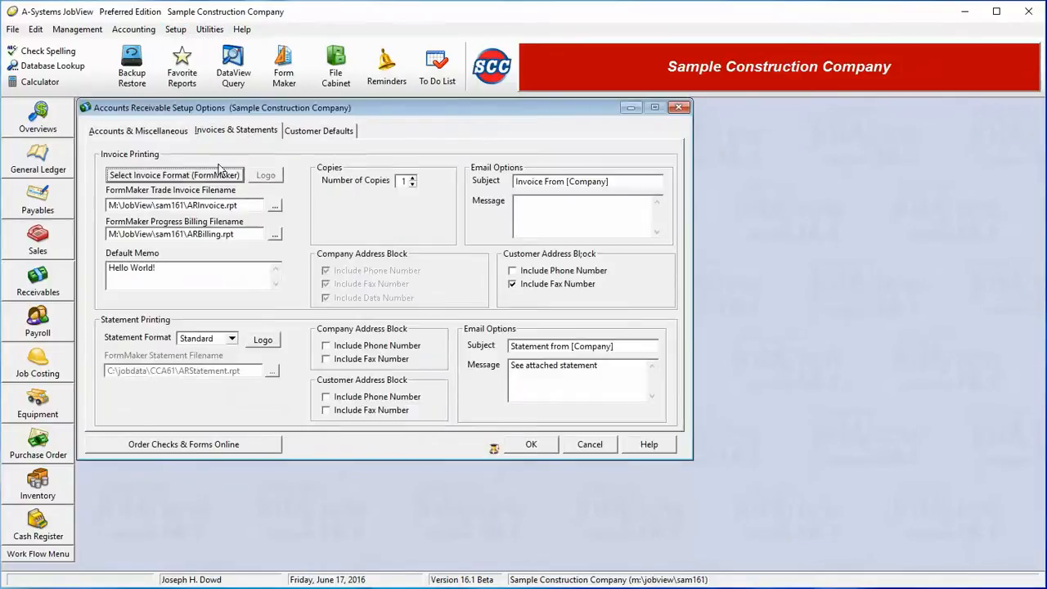
click(141, 178)
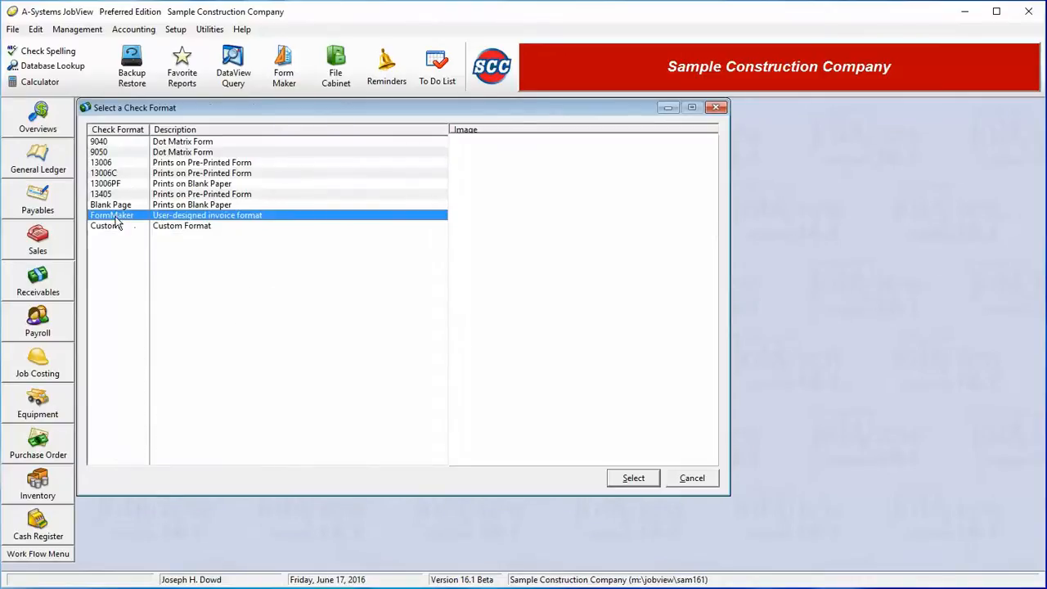
double_click(116, 217)
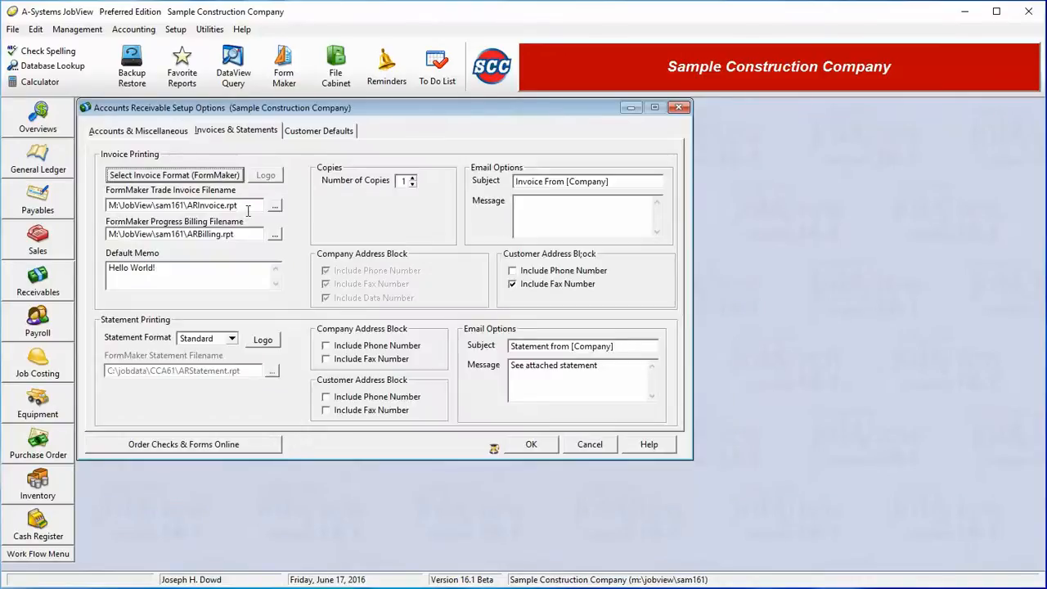
Step: Set the FormMaker trade invoice filename to MyInvoice.rpt from the sam161 folder and save the Accounts Receivable options
click(275, 205)
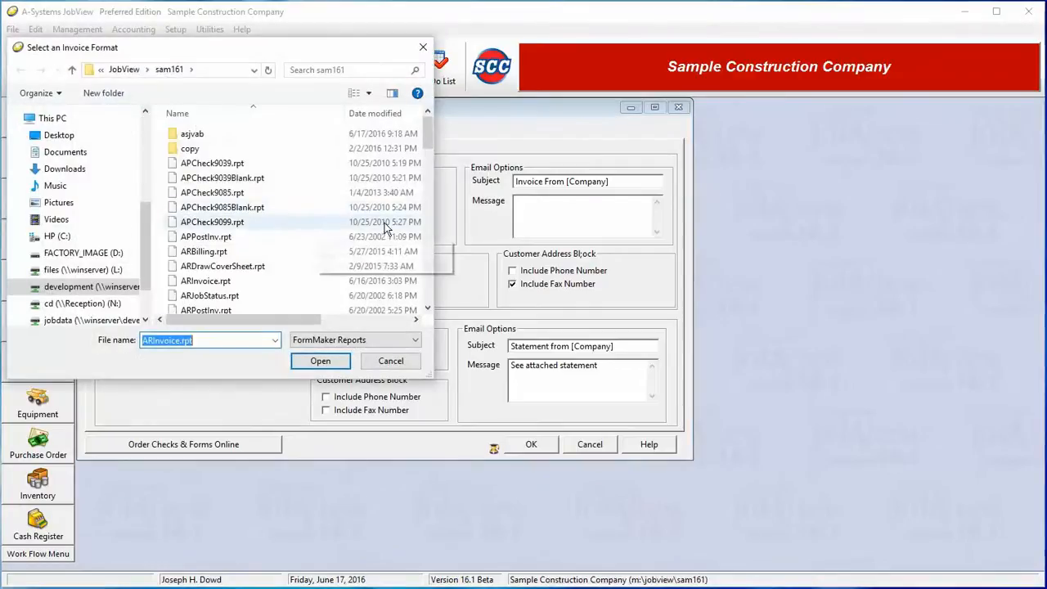
scroll(391, 238, down, 3)
scroll(394, 248, down, 5)
scroll(396, 248, down, 6)
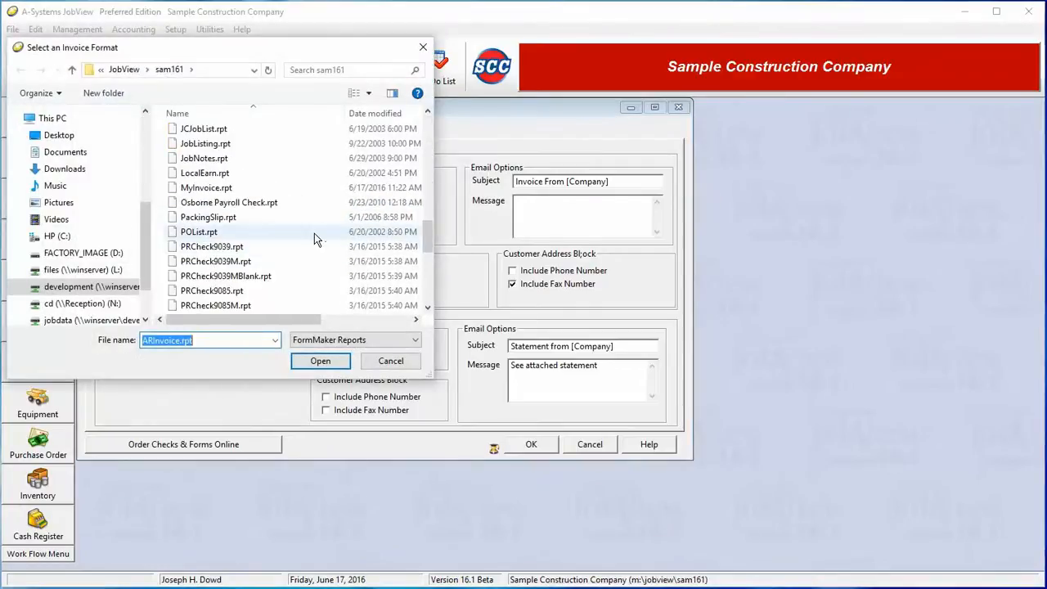
click(199, 190)
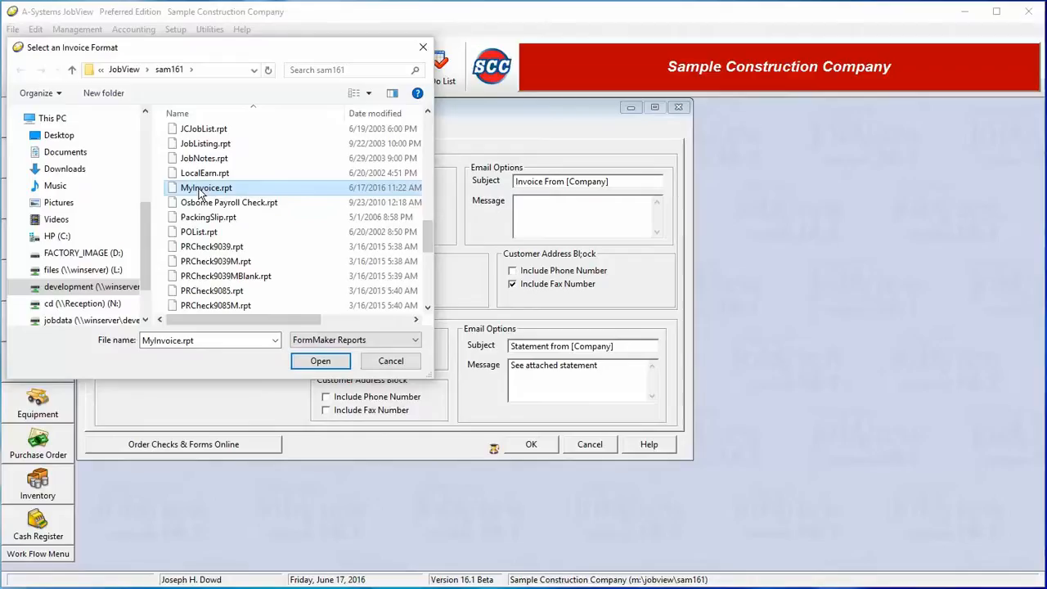
click(318, 365)
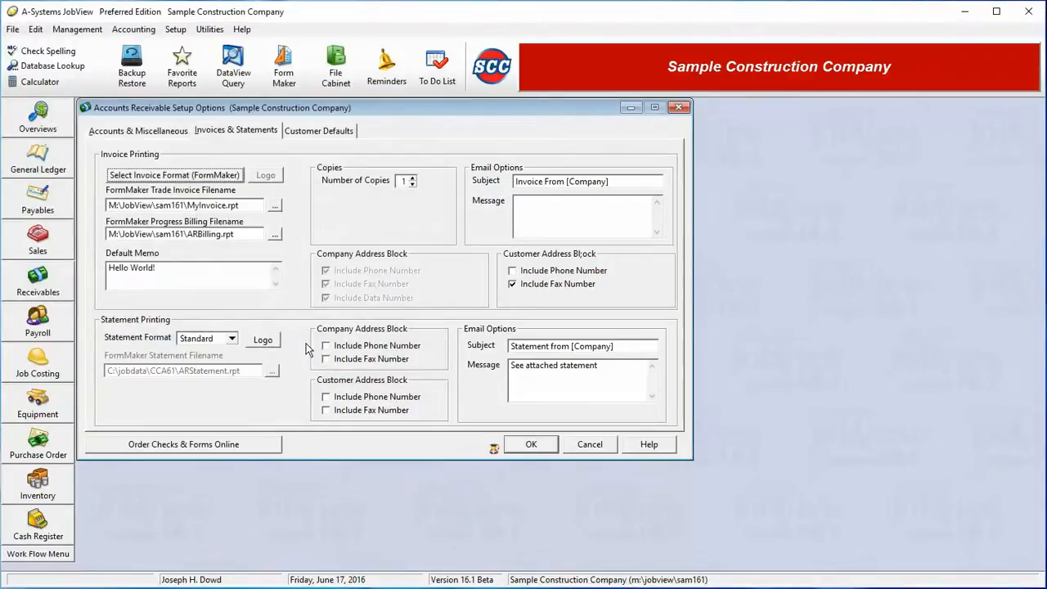
drag(246, 205, 191, 209)
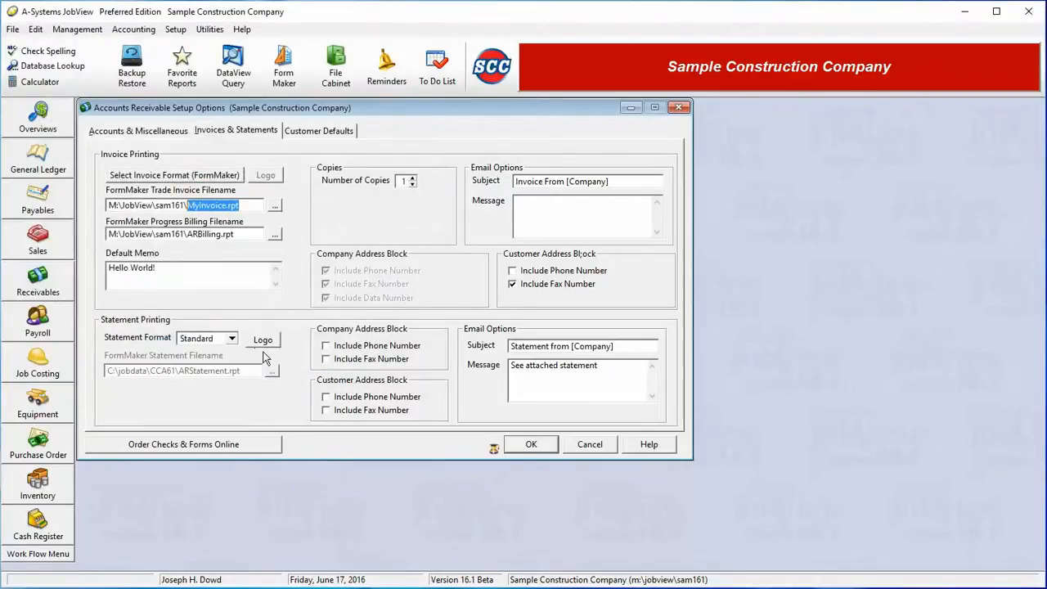
click(533, 444)
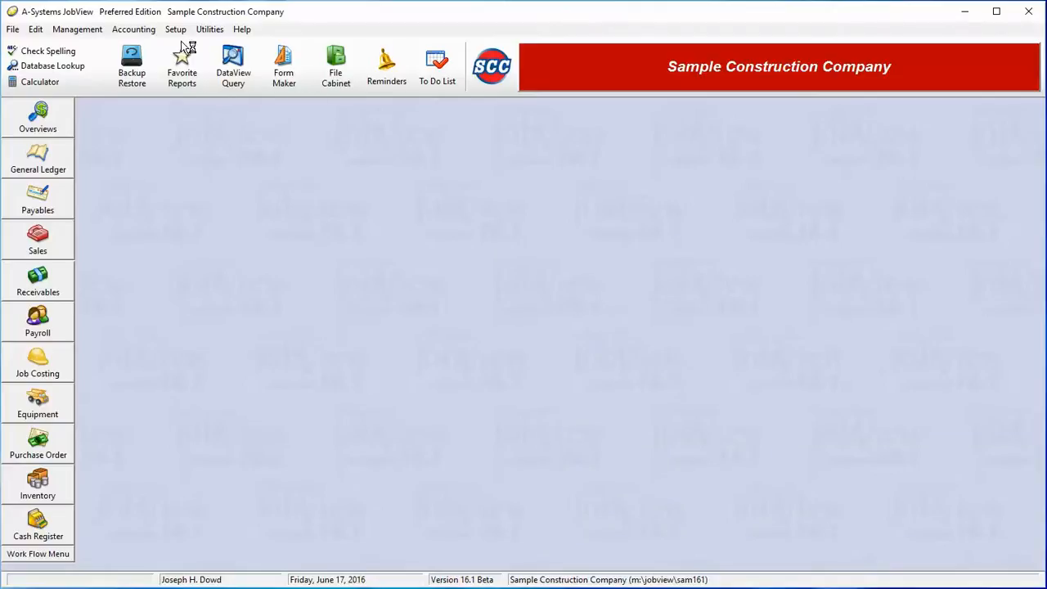
Step: Open FormMaker and create a new report under Accounts Payable Vendors, starting from Vendor Listing
click(282, 73)
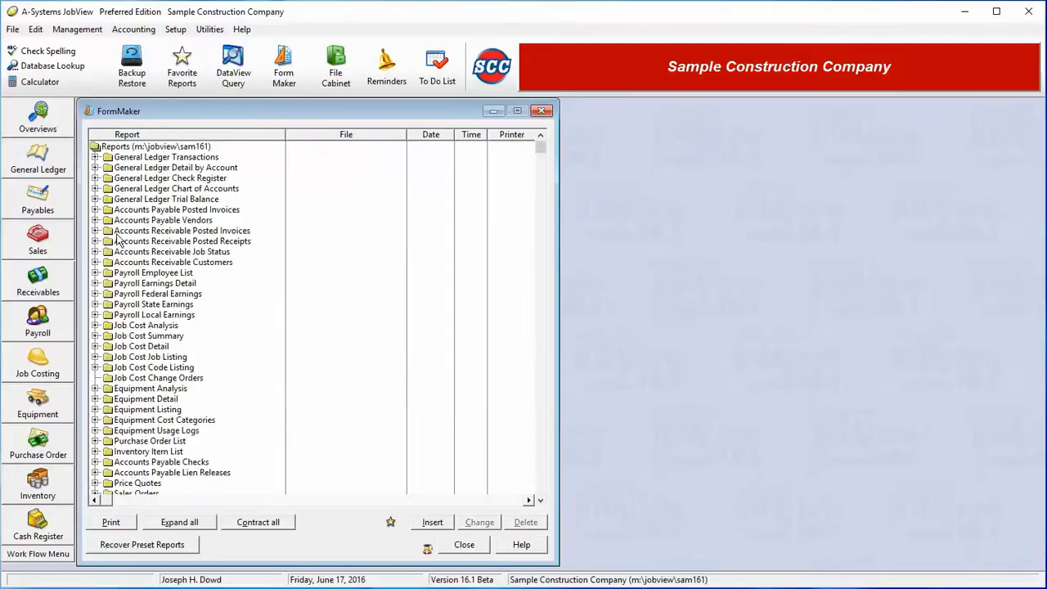
click(95, 221)
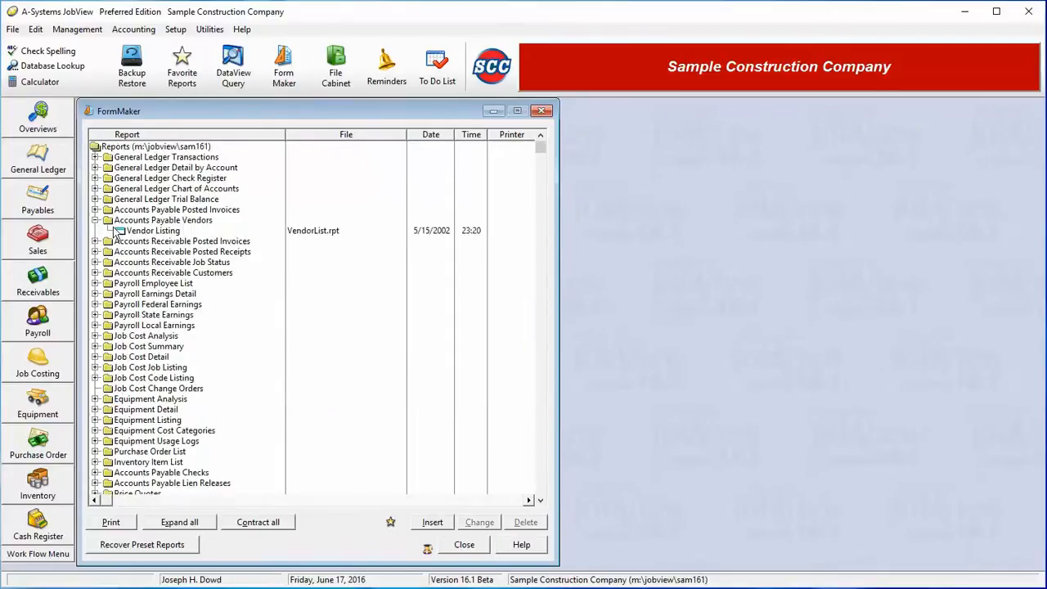
click(148, 234)
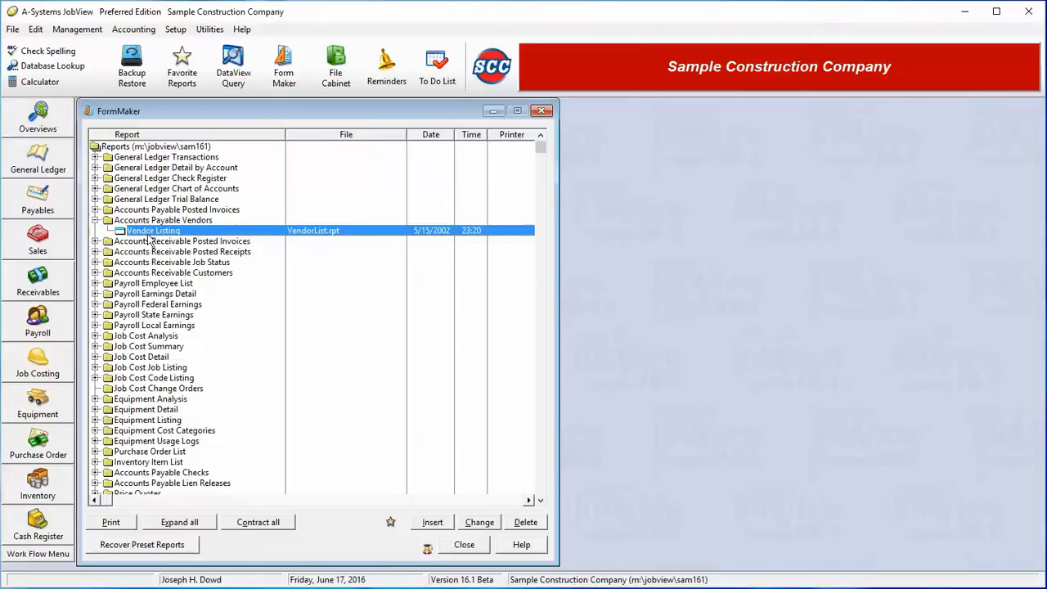
click(432, 523)
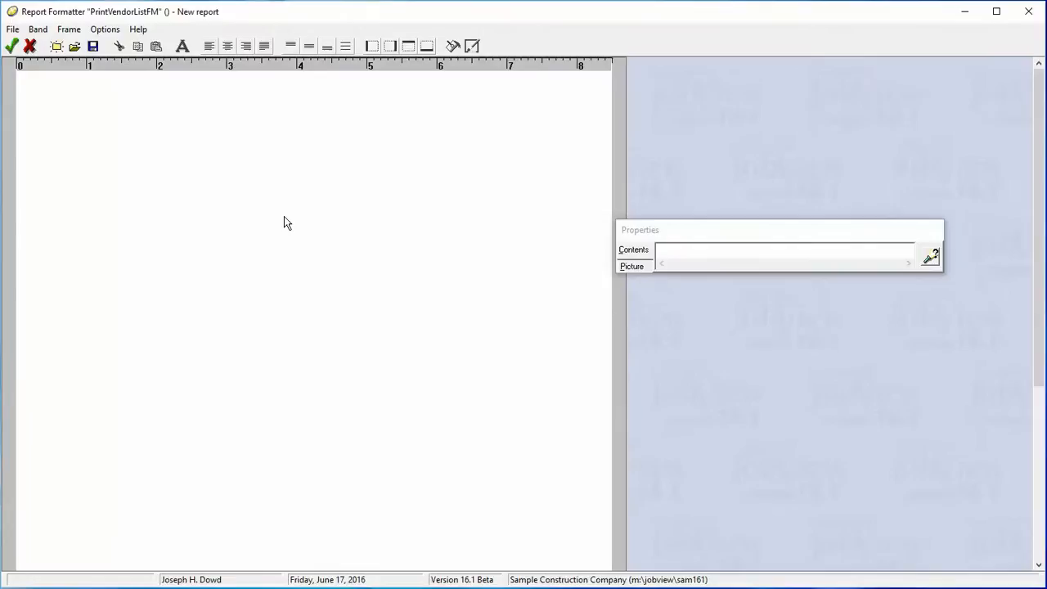
Step: Add a Report Header band to the blank vendor report
right_click(209, 96)
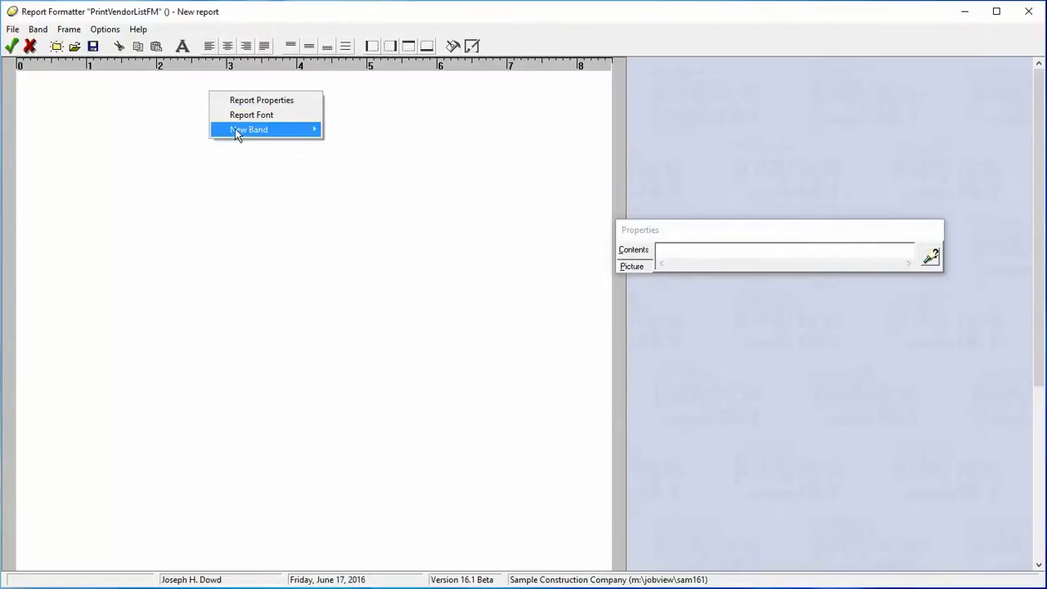
mouse_move(237, 129)
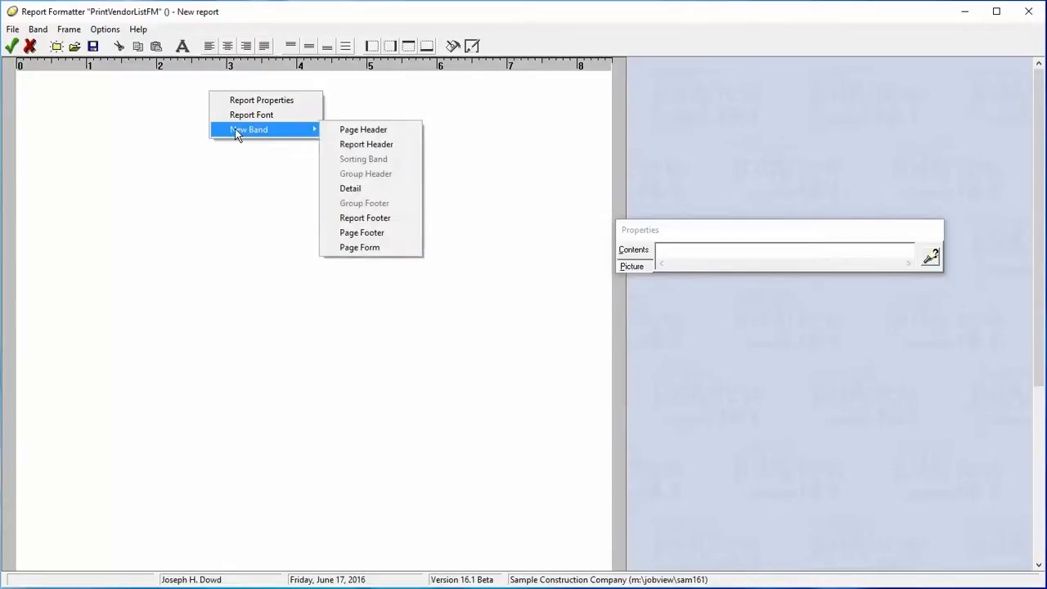
click(344, 145)
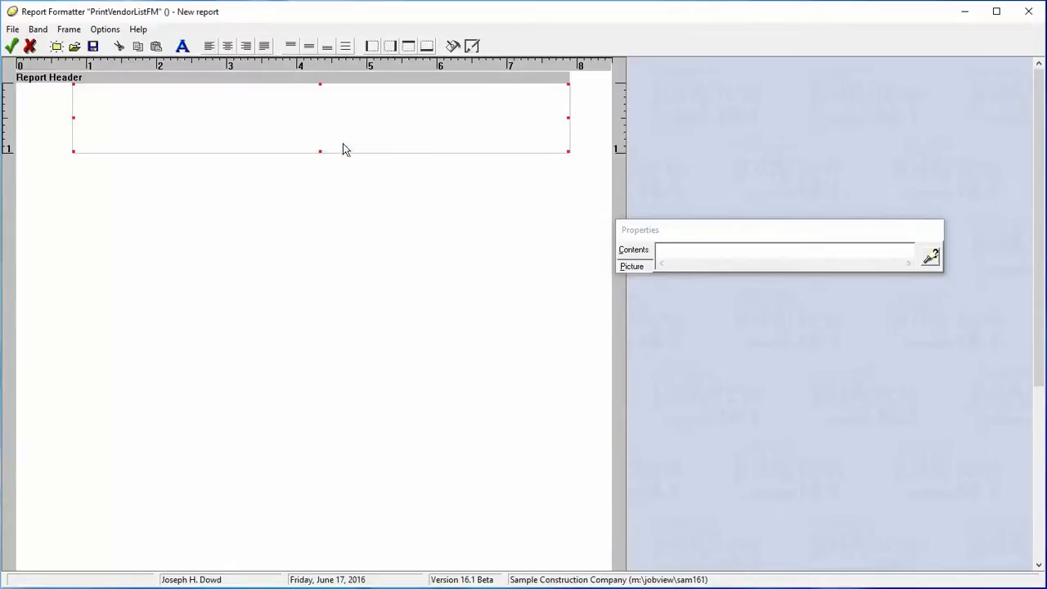
Step: Add a frame to the report header and set its contents to the CompanyName data field
right_click(118, 93)
click(135, 95)
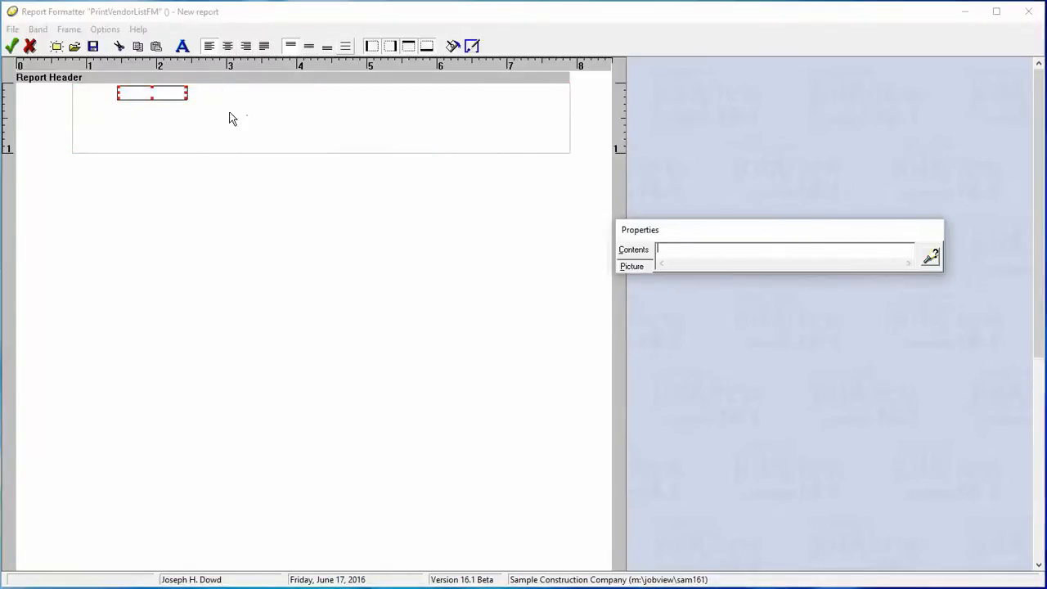
right_click(166, 96)
click(174, 100)
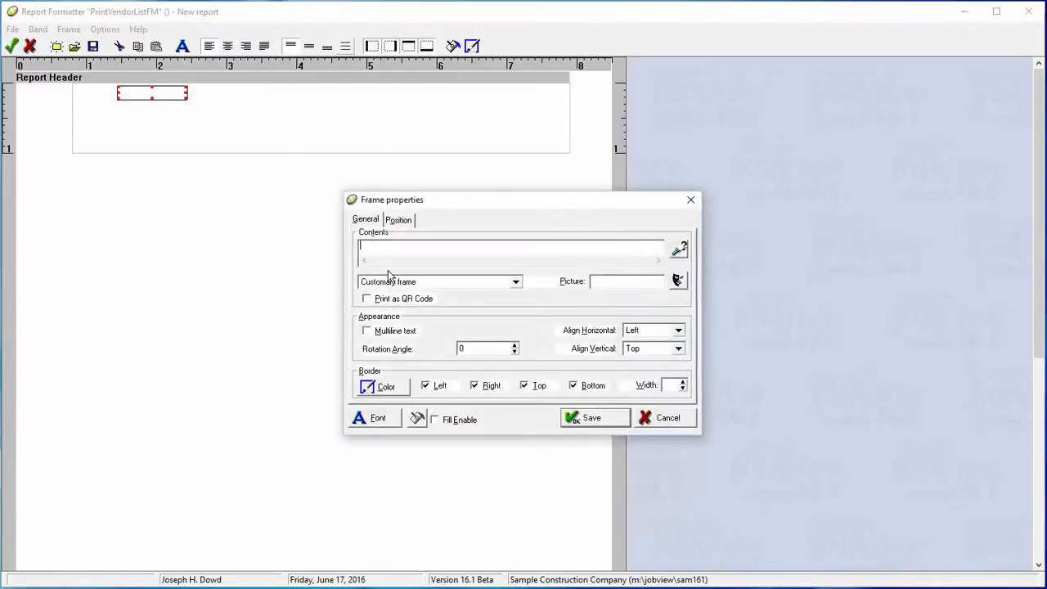
click(679, 250)
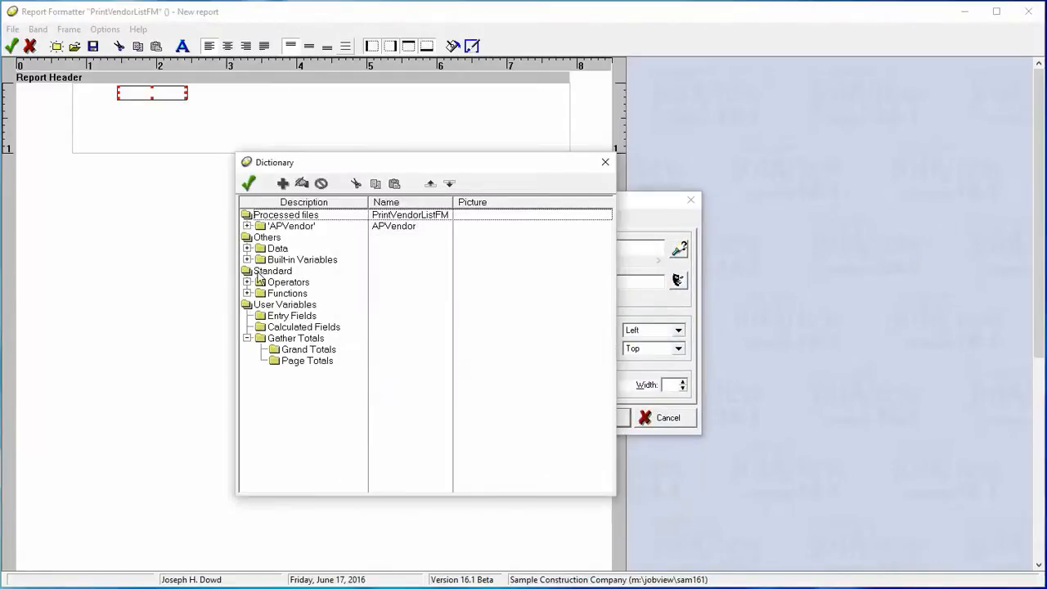
click(247, 248)
double_click(283, 260)
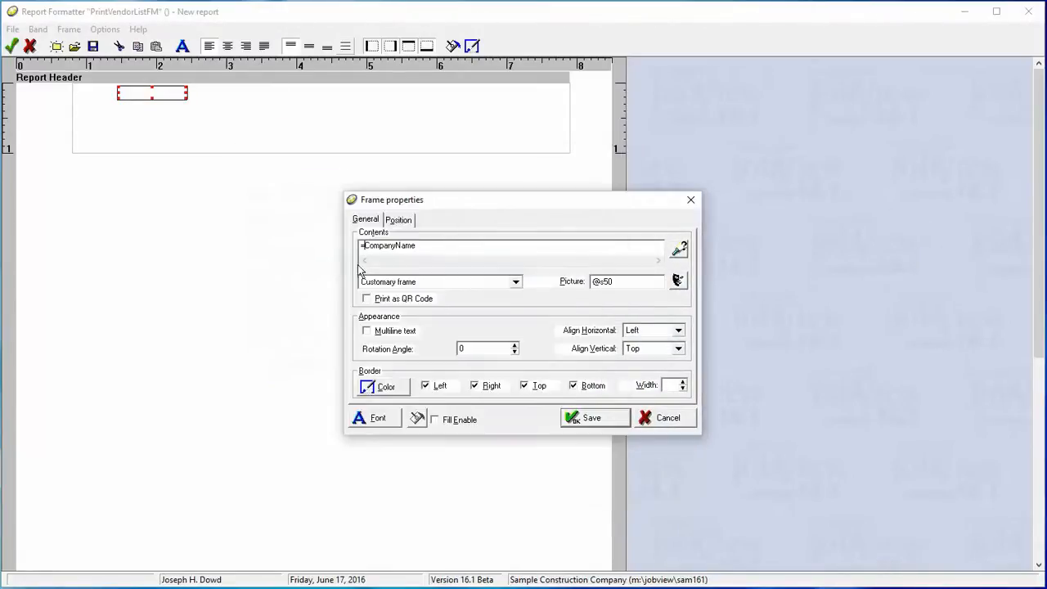
Step: Remove all four borders from the company name frame, move it to the header's upper-left corner and widen it to about 3 inches
click(427, 386)
click(473, 387)
click(536, 387)
click(583, 388)
click(585, 424)
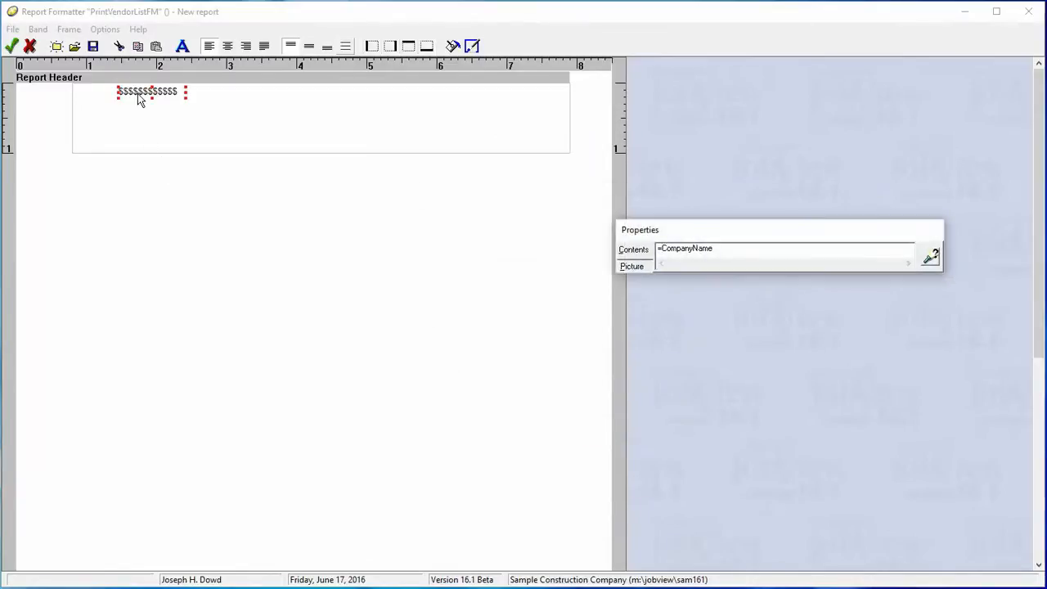
drag(137, 93, 299, 89)
Step: Add a second frame to the Report Header band and set its contents to the text "Work Comp Expirations"
click(143, 130)
right_click(157, 121)
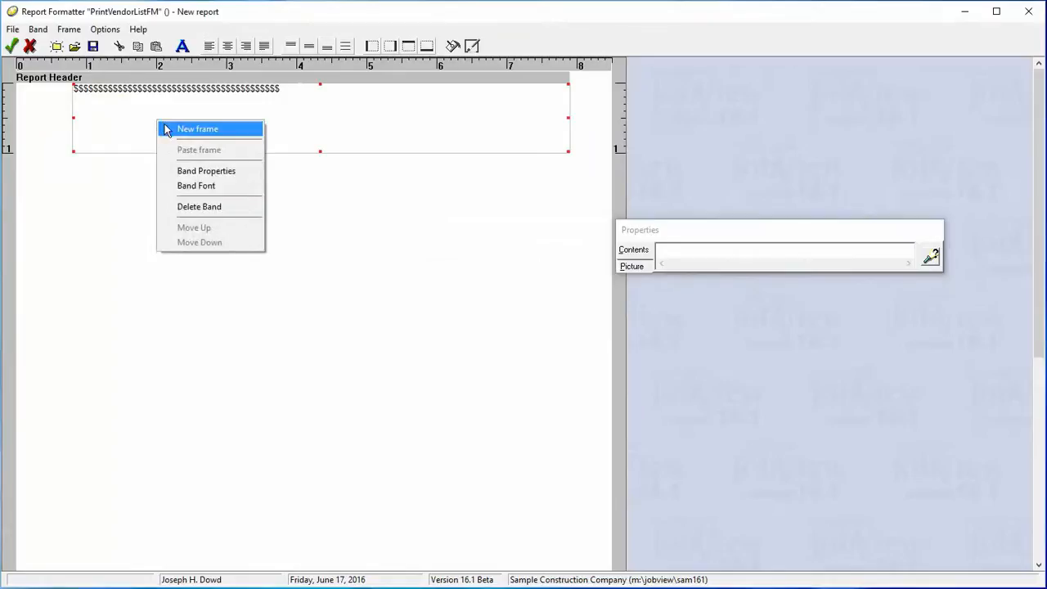
click(184, 129)
right_click(206, 128)
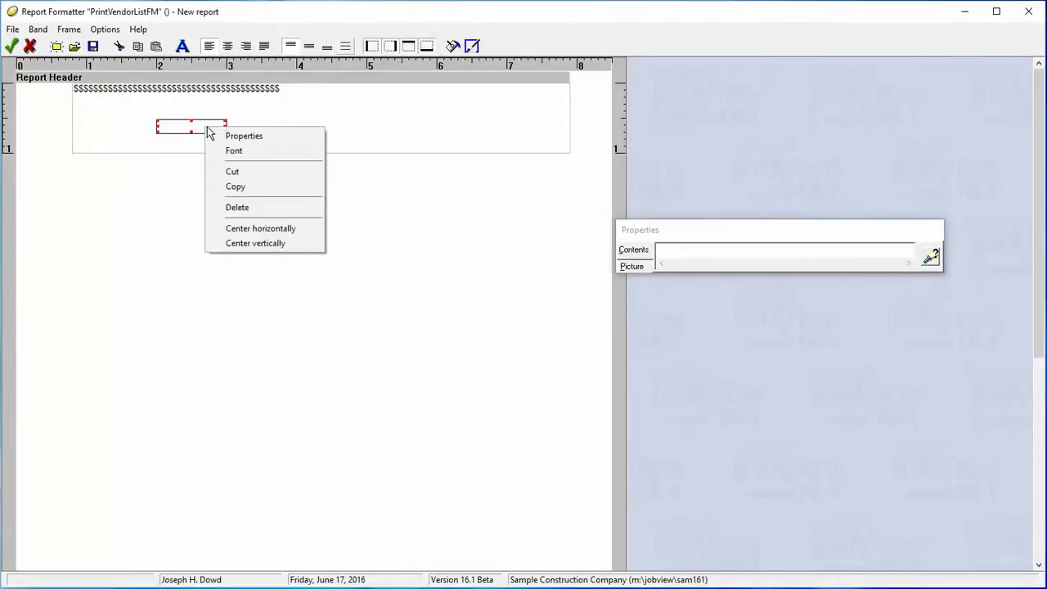
click(245, 136)
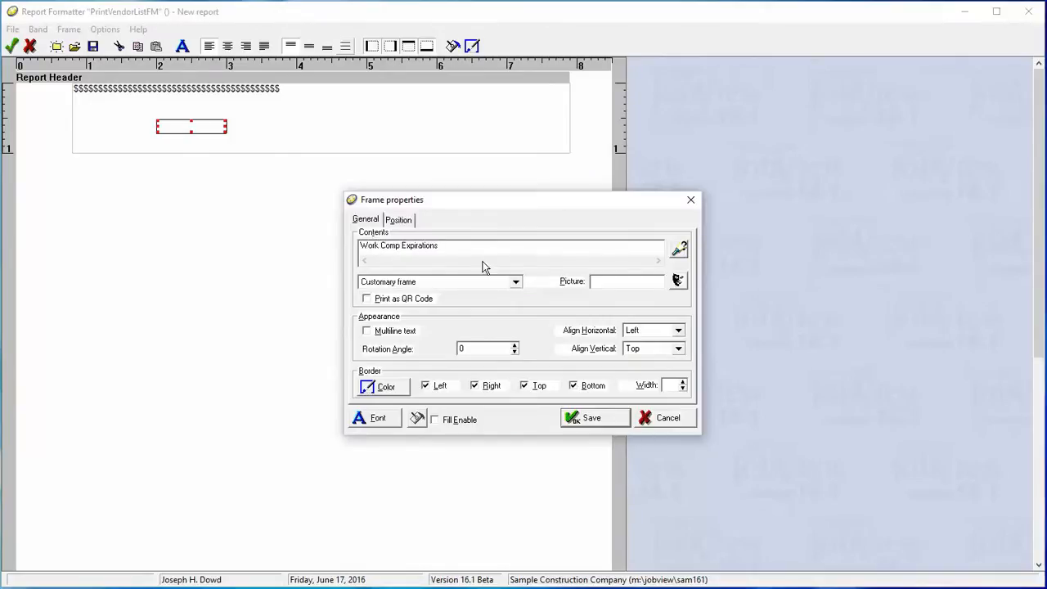
Step: Remove the left, right, top and bottom borders from the Work Comp Expirations frame and save its properties
click(436, 386)
click(493, 386)
click(530, 386)
click(587, 386)
click(376, 418)
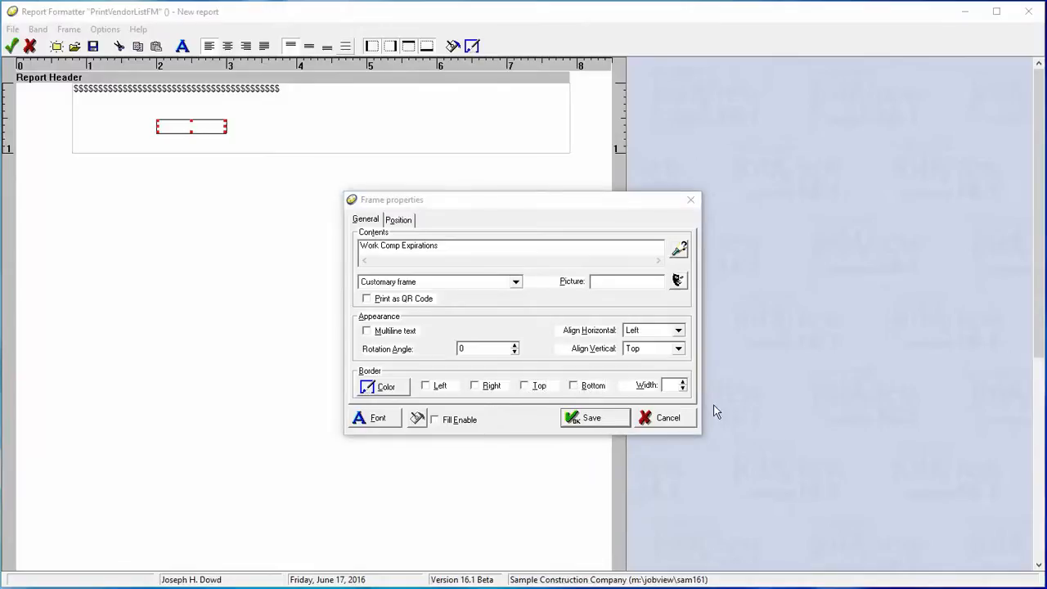
click(597, 424)
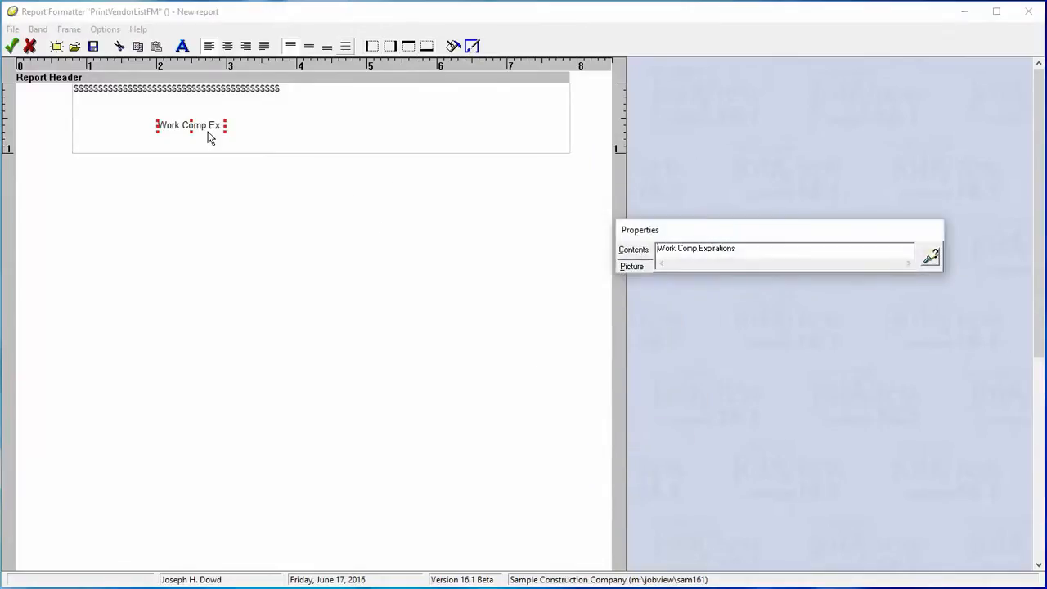
Step: Place the title frame directly below the company name, widened to about 3.25 inches, and shorten the header band to about 0.4 inches
drag(199, 125, 301, 100)
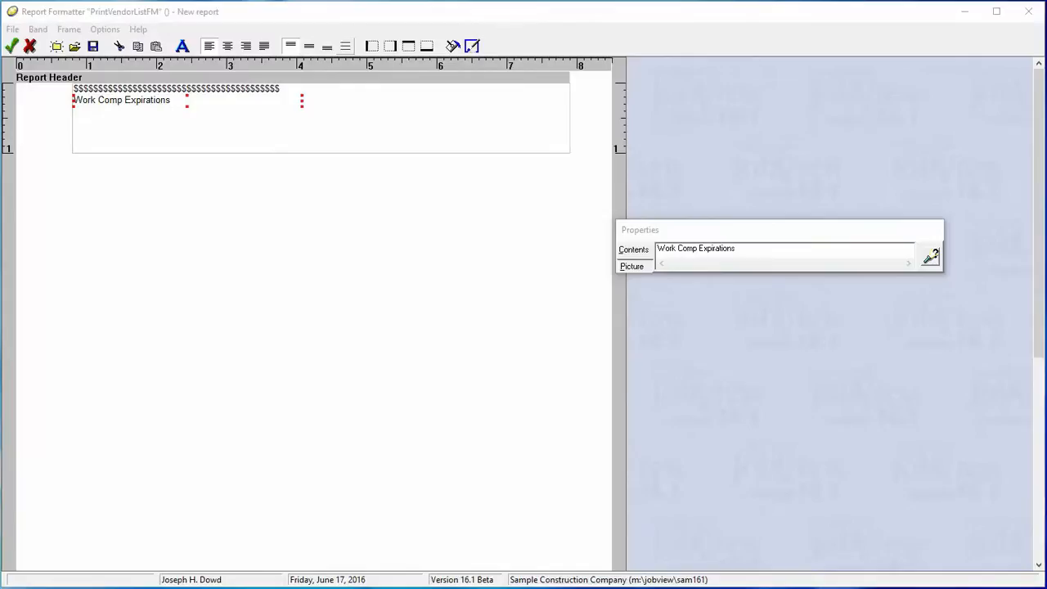
click(247, 122)
drag(319, 150, 314, 112)
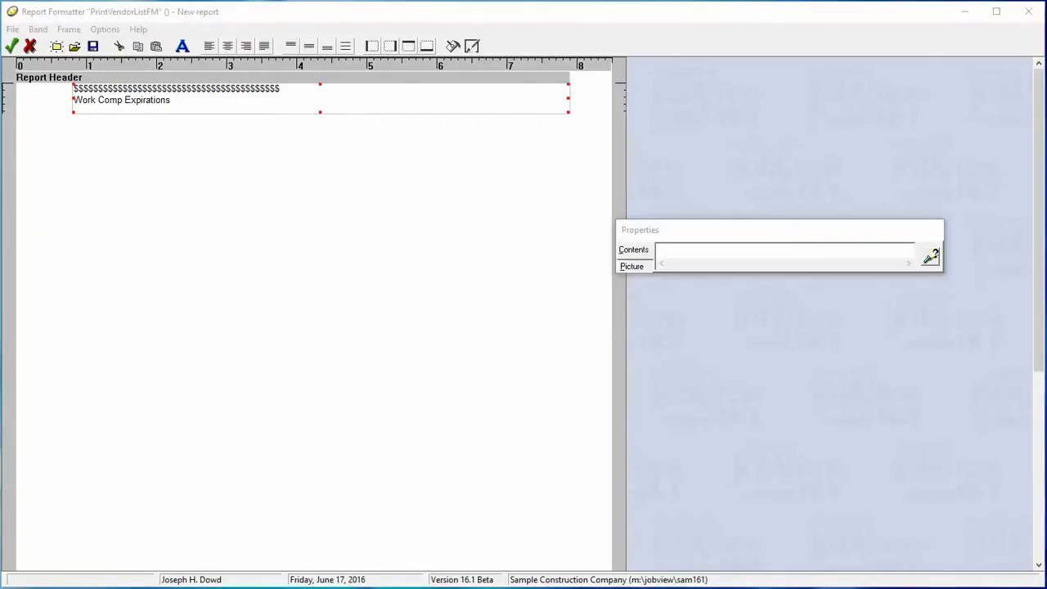
Step: Add a Detail band below the Report Header band
right_click(119, 156)
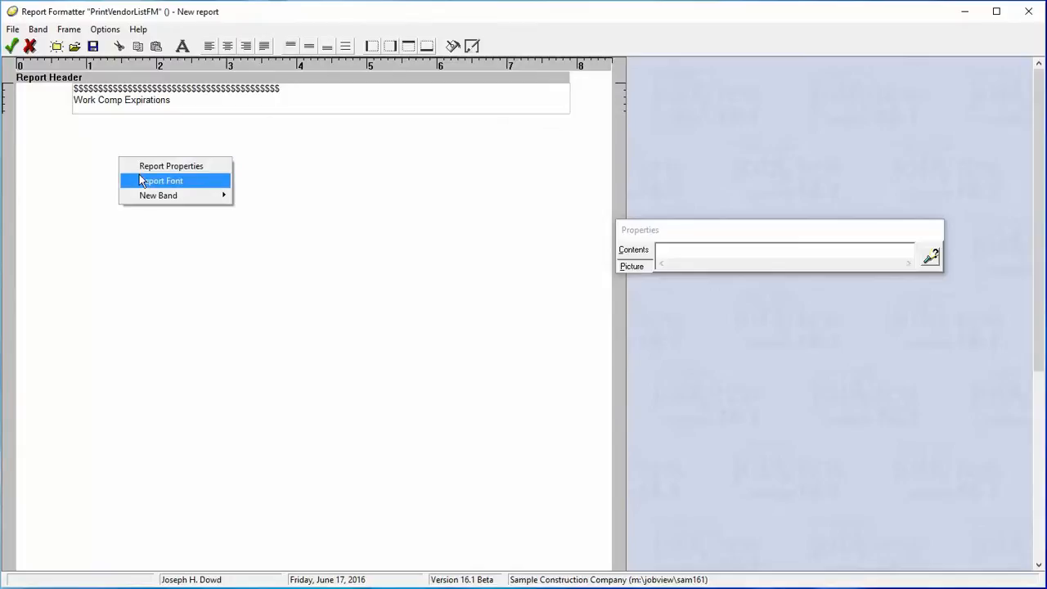
mouse_move(150, 196)
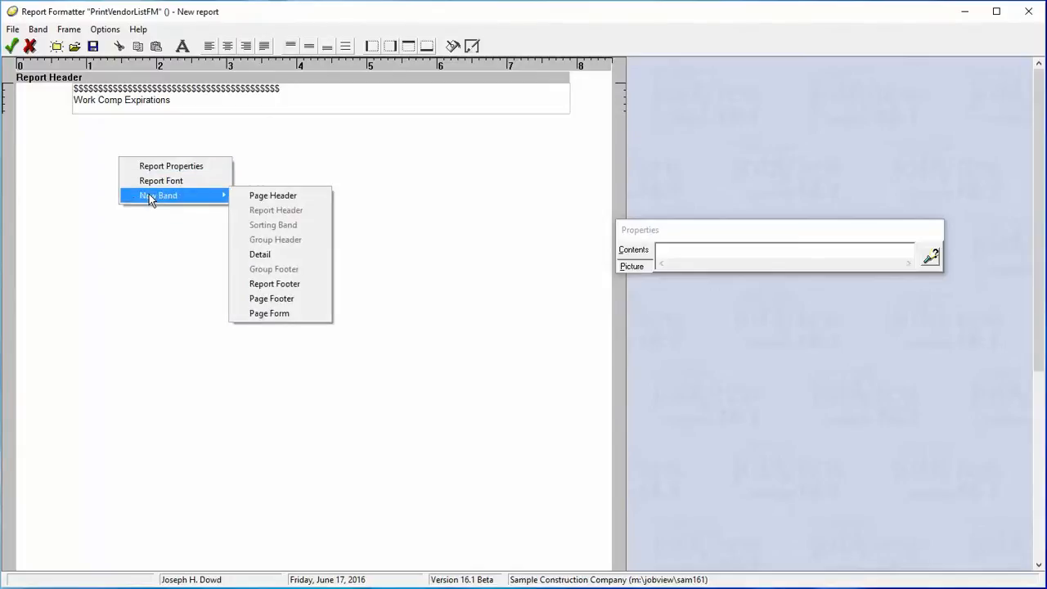
click(281, 258)
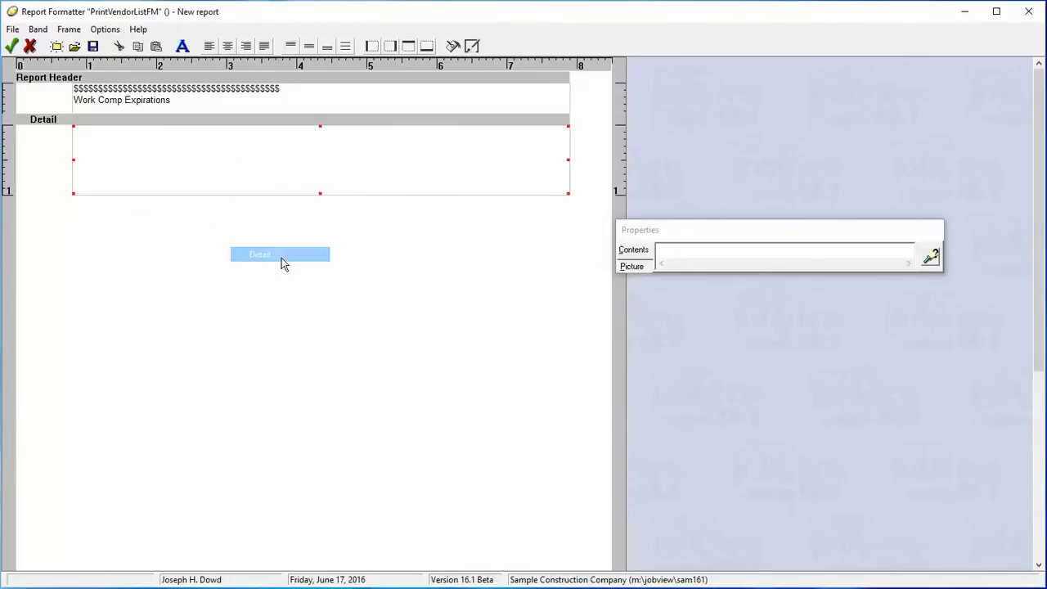
Step: Add a frame to the Detail band and set its contents to the Vendor Name field (APV:VendorName)
right_click(158, 141)
click(193, 150)
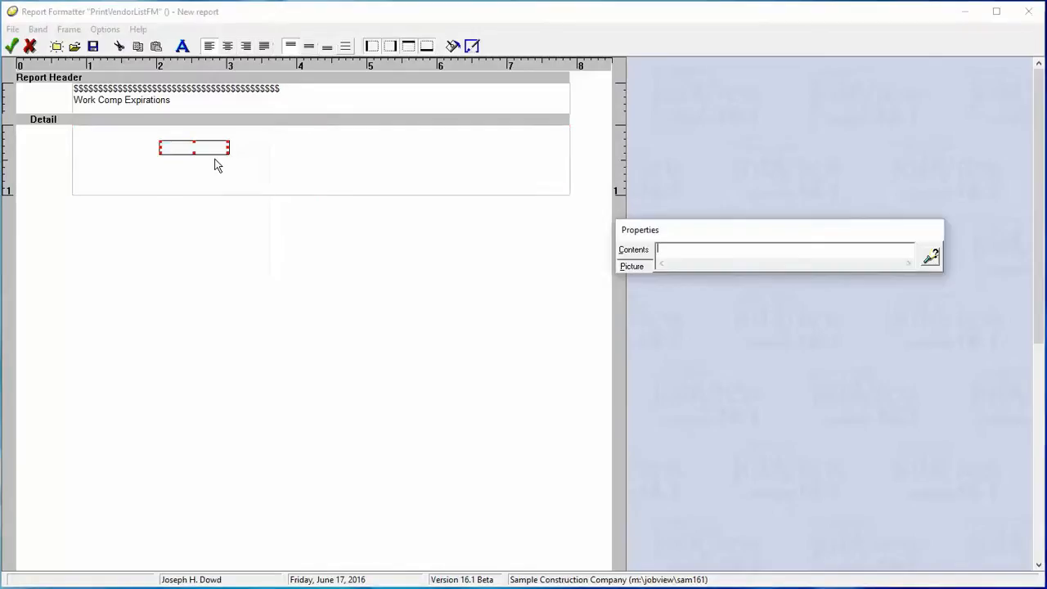
right_click(210, 152)
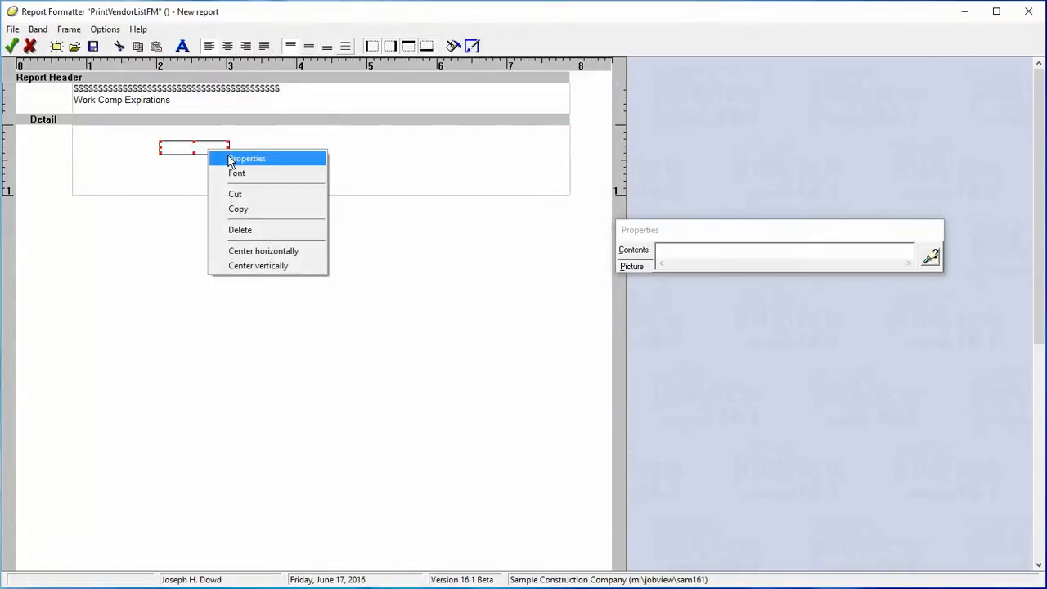
click(230, 160)
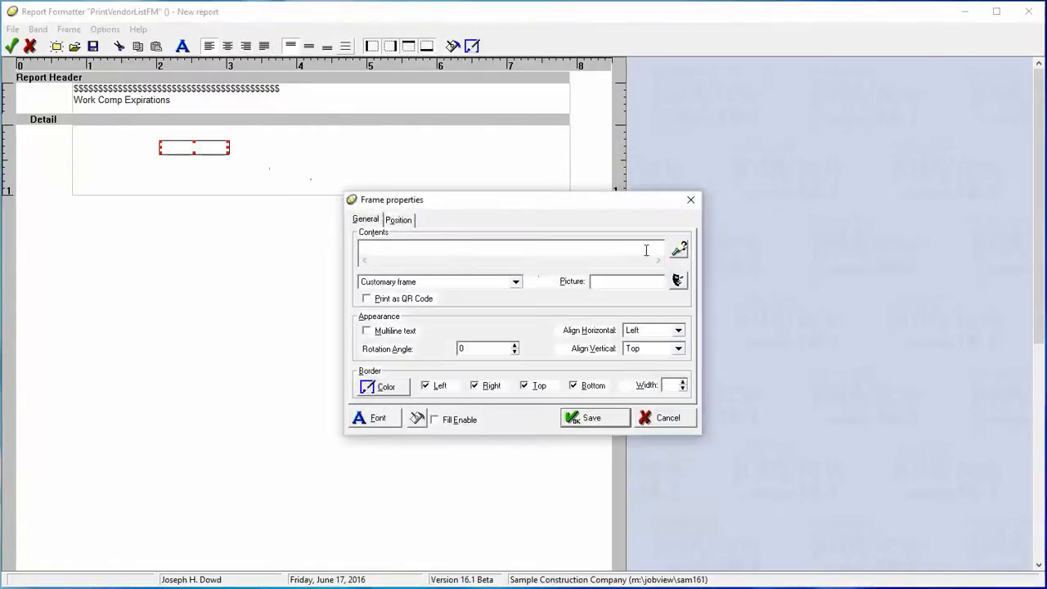
click(681, 250)
scroll(355, 262, up, 10)
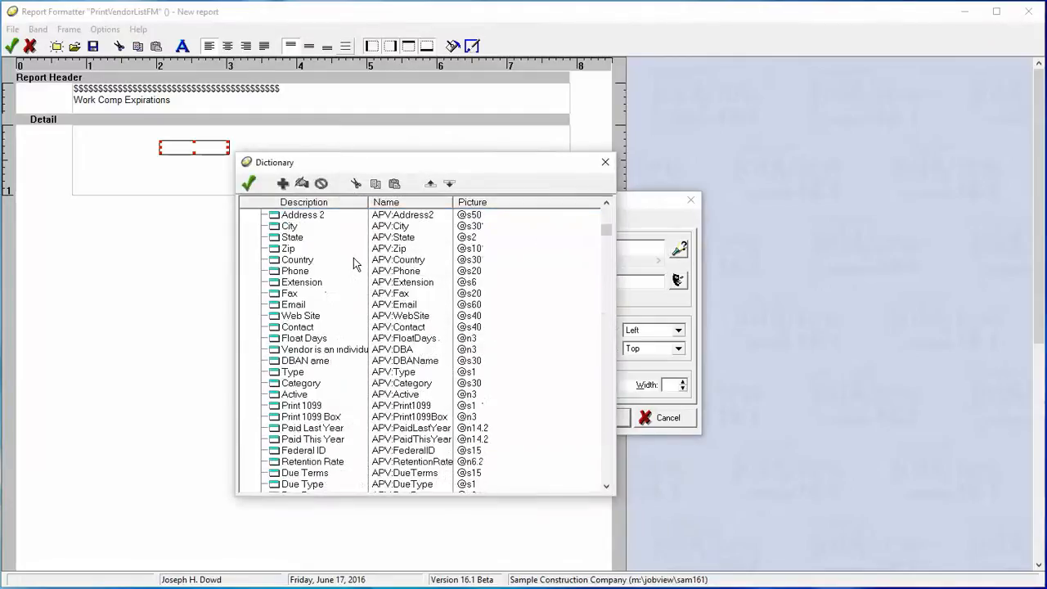
double_click(335, 249)
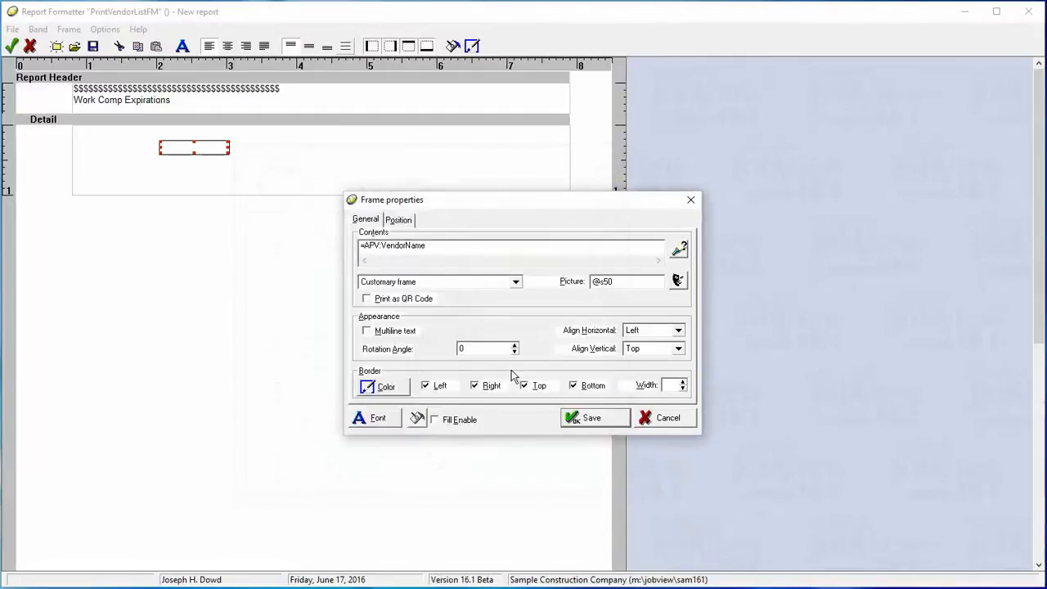
Step: Remove all four borders from the vendor name frame and save its properties
click(439, 386)
click(487, 386)
click(538, 386)
click(587, 386)
click(591, 419)
Step: Add another frame to the Detail band, below the vendor name, with the Vendor ID field (APV:VendorID) as contents
click(208, 167)
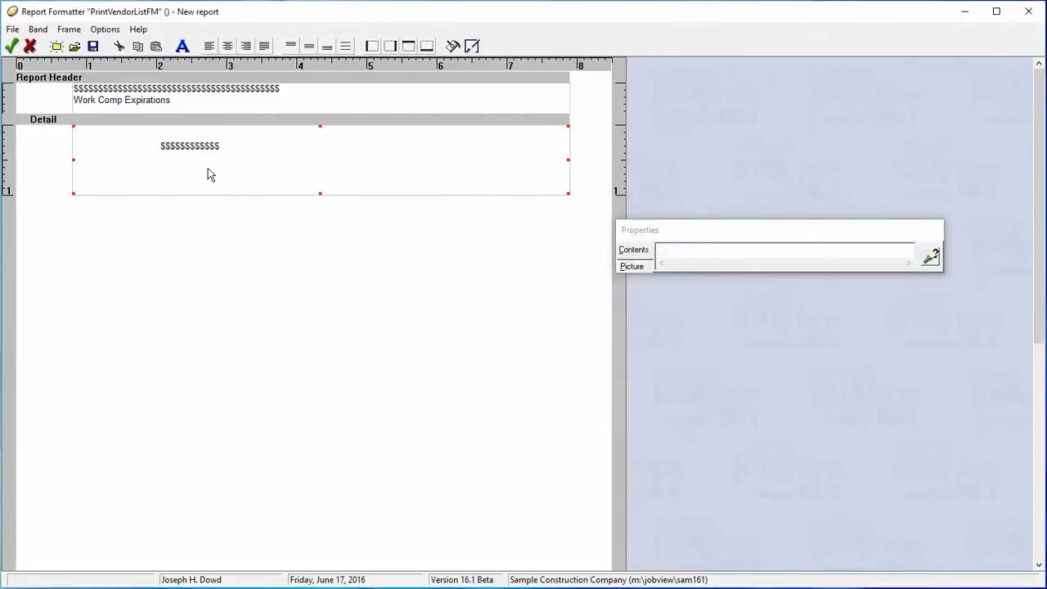
right_click(227, 179)
click(229, 180)
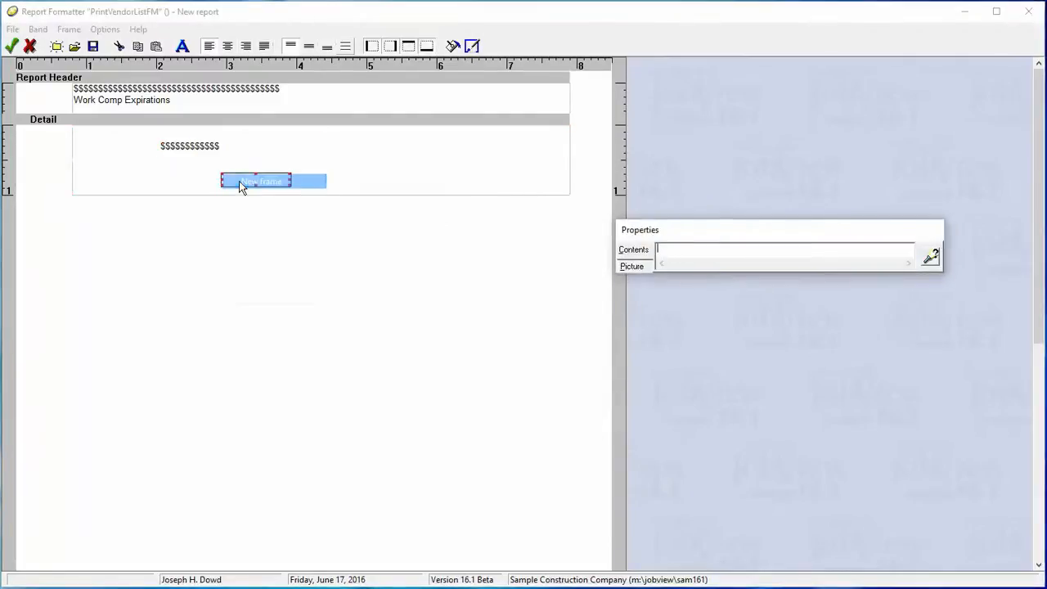
click(931, 266)
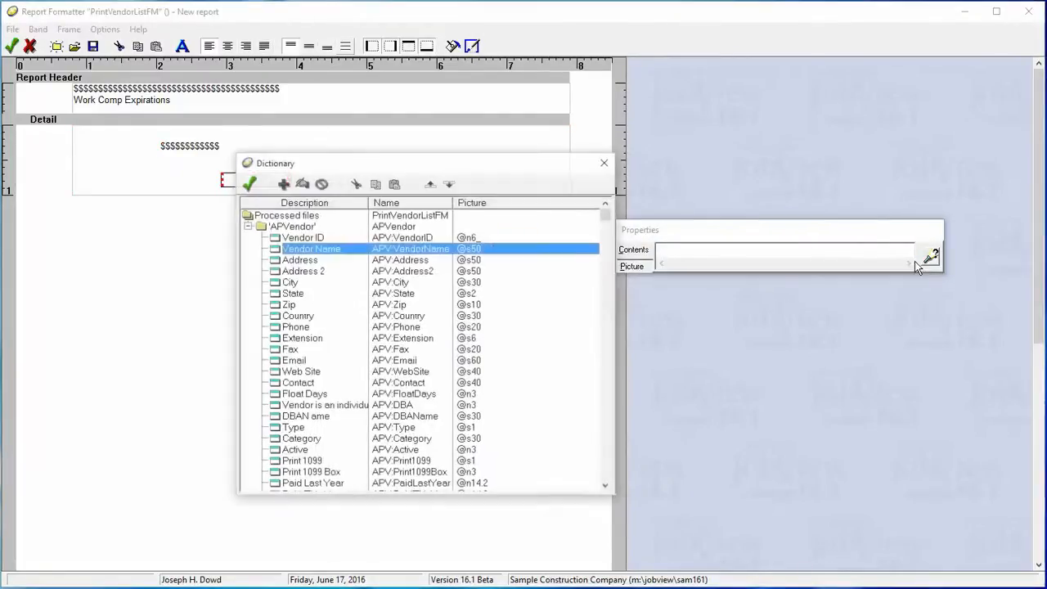
double_click(329, 237)
Step: Remove all four borders from the vendor ID frame
right_click(262, 178)
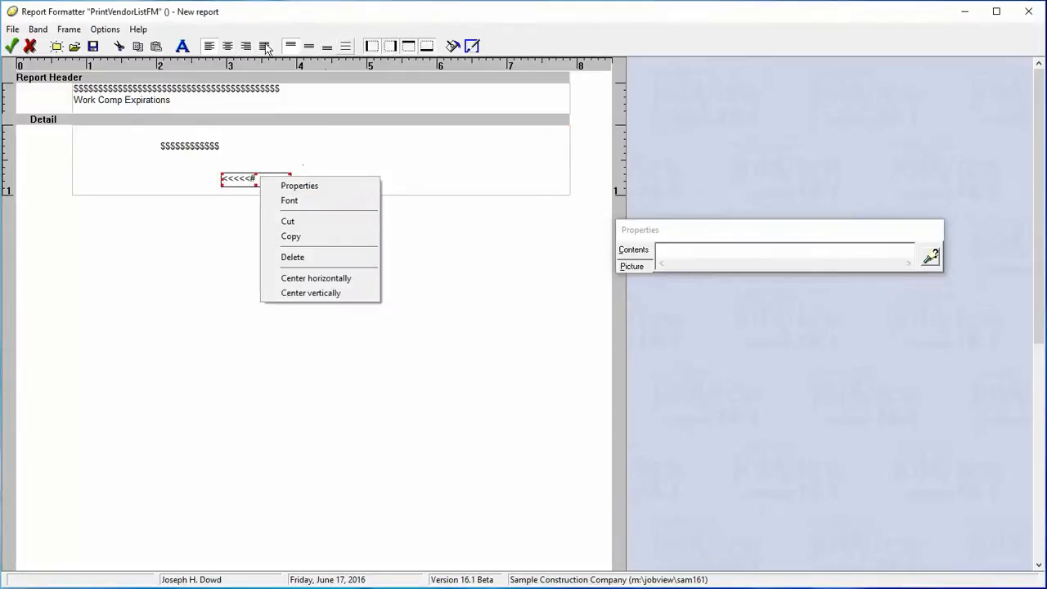
click(372, 45)
click(391, 46)
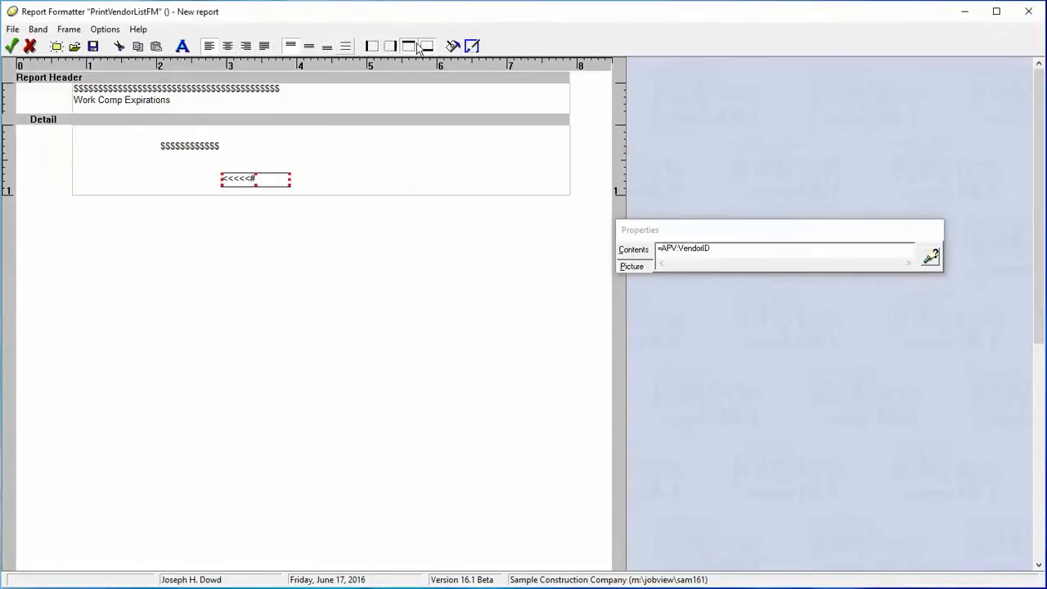
click(430, 48)
click(404, 48)
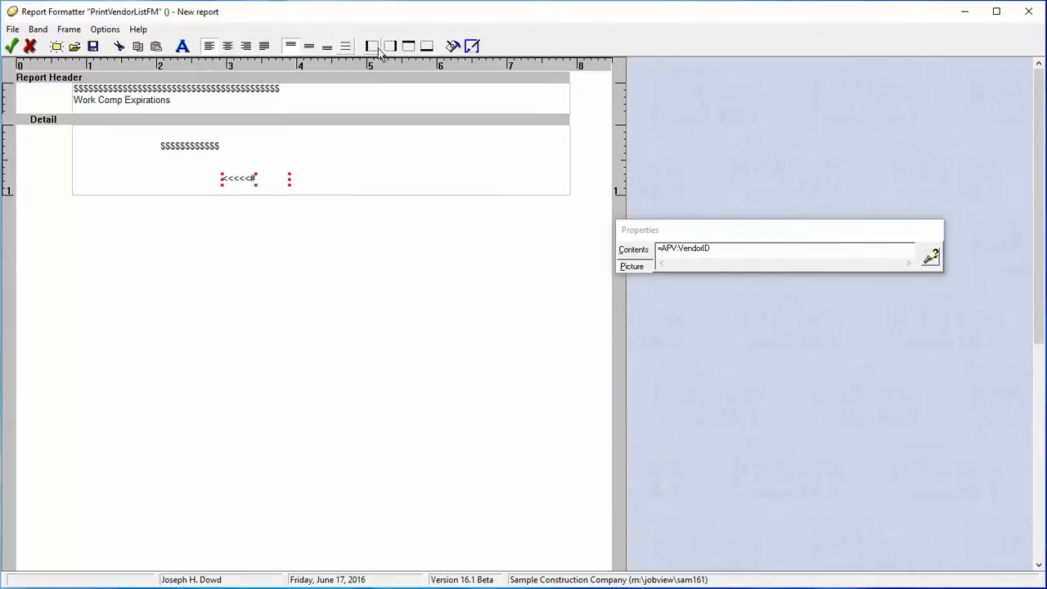
Step: Add a frame to the right of the vendor ID in the Detail band, containing the Phone field (APV:Phone)
click(323, 178)
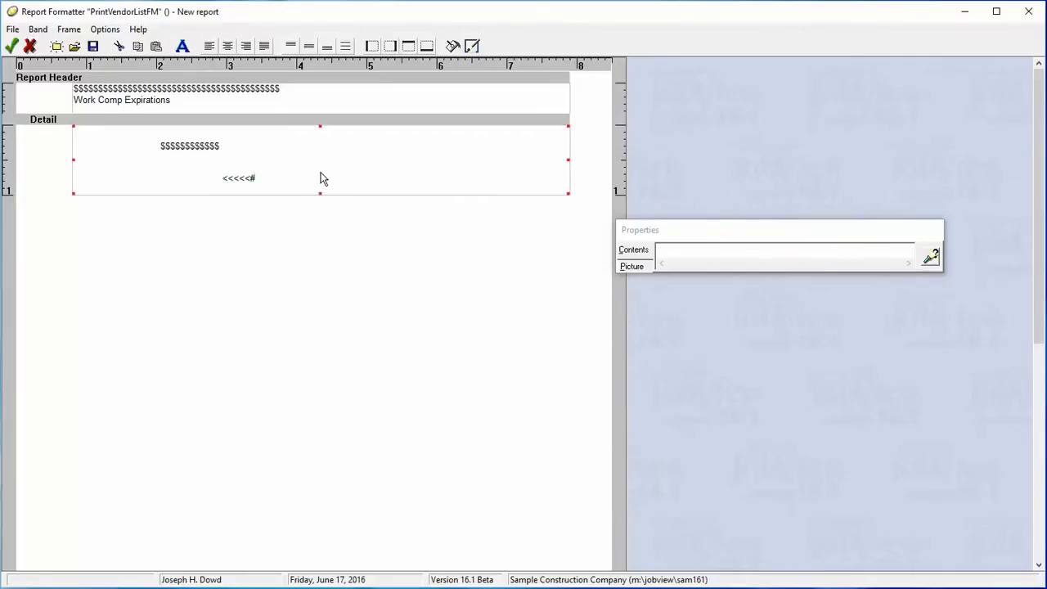
right_click(322, 177)
click(341, 183)
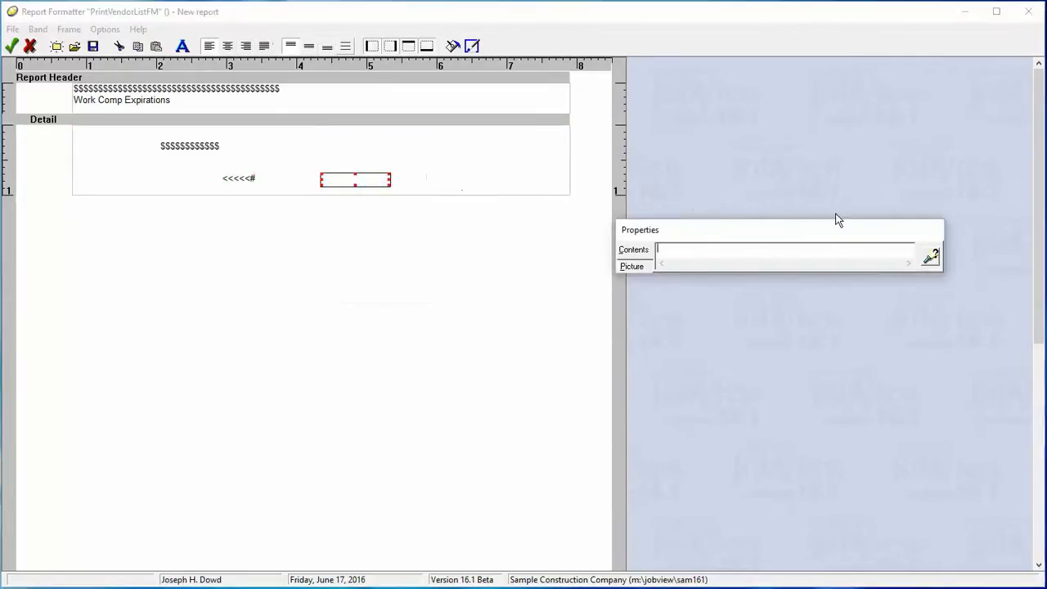
click(930, 257)
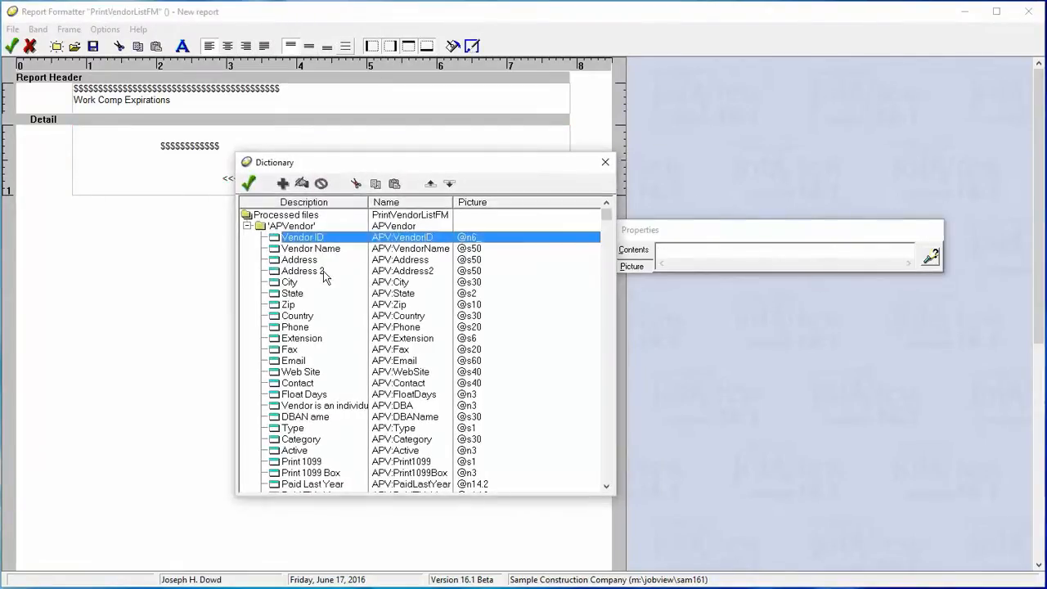
double_click(314, 327)
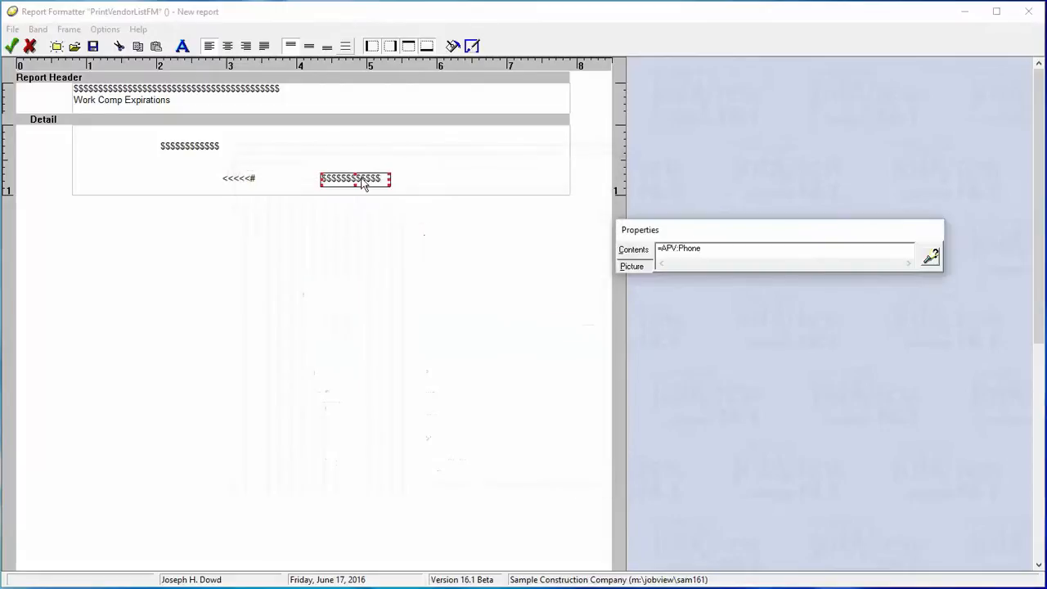
Step: Remove all four borders from the phone frame
click(372, 46)
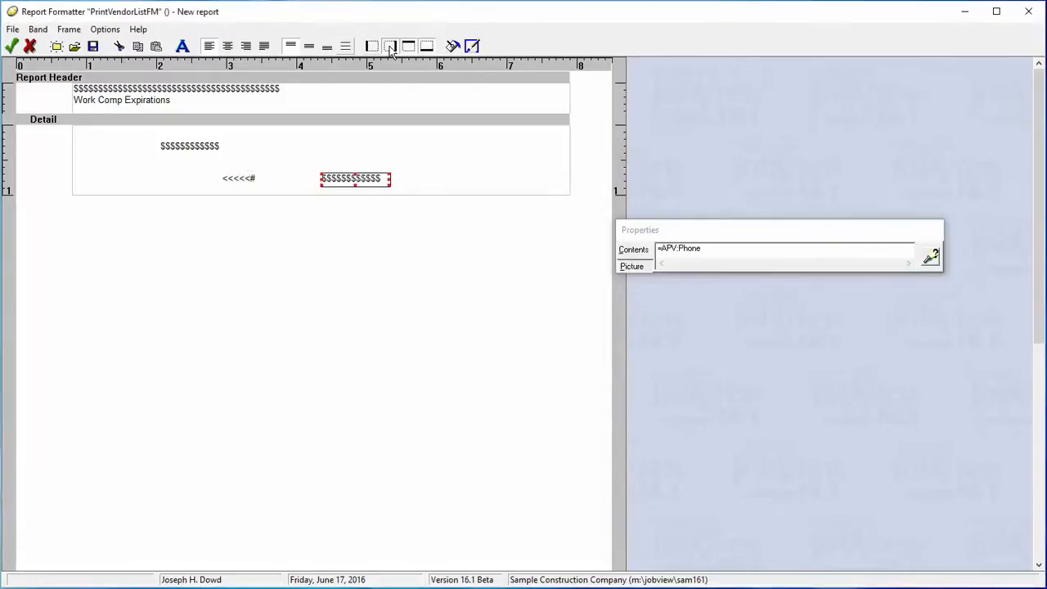
click(390, 46)
click(408, 46)
click(429, 46)
Step: Add a frame near the Detail band's right side and set its contents to the WComp Expire field (APV:WCompExpire)
right_click(432, 145)
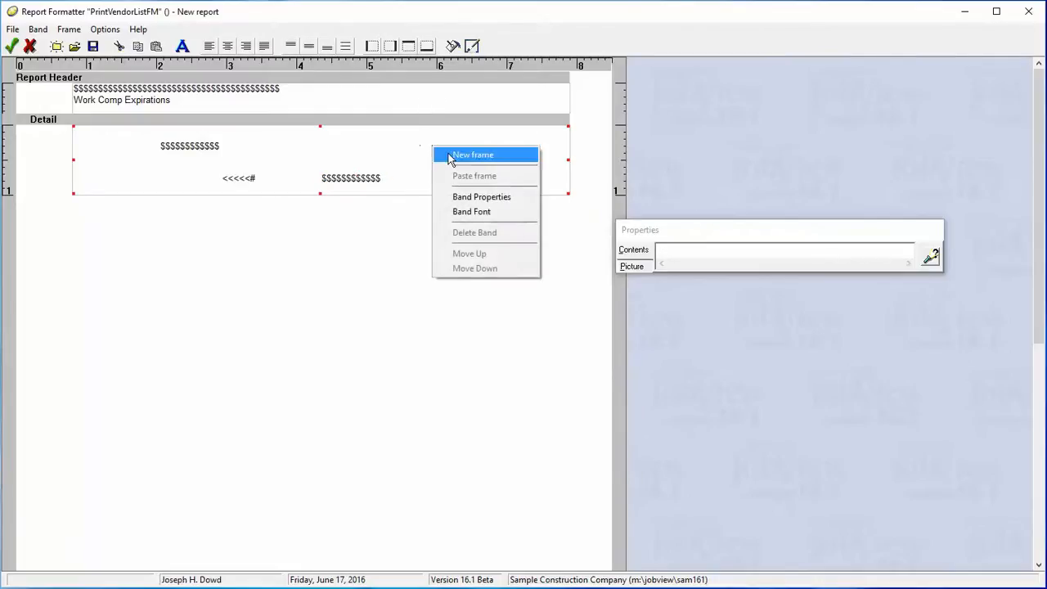
click(450, 155)
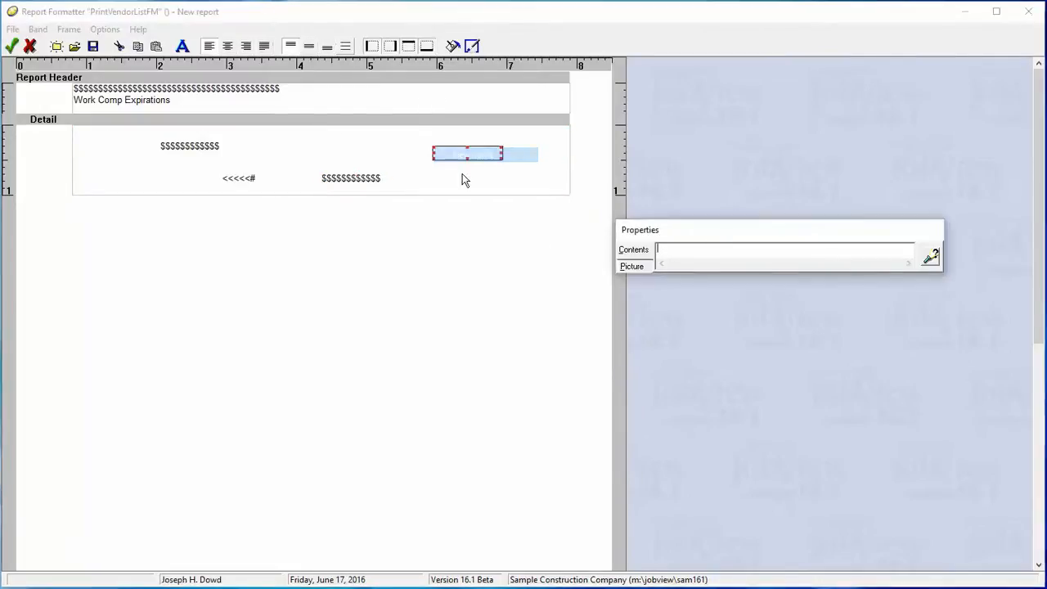
click(929, 257)
scroll(509, 346, down, 12)
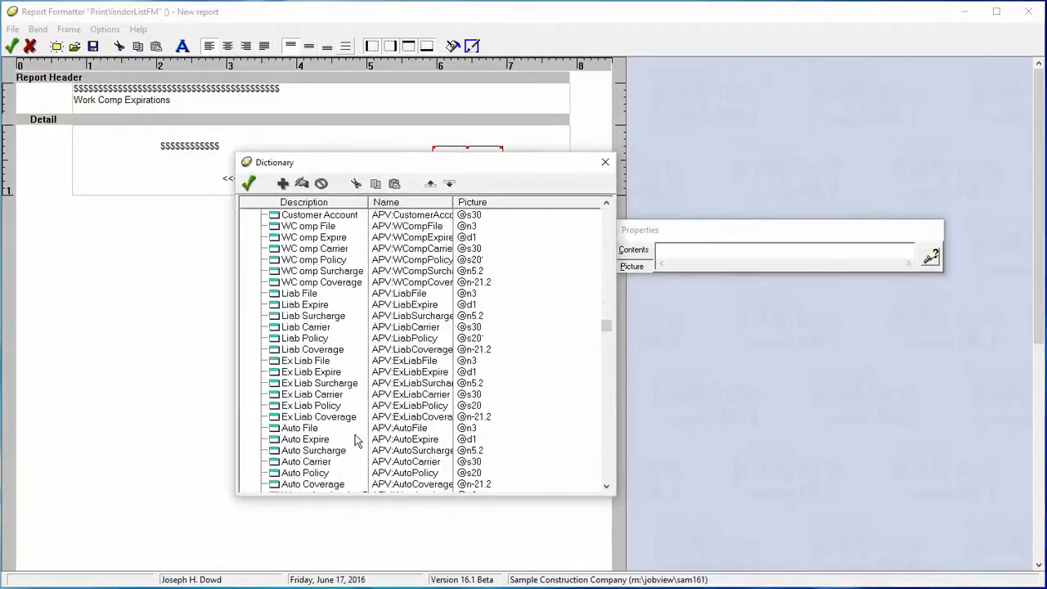
double_click(327, 238)
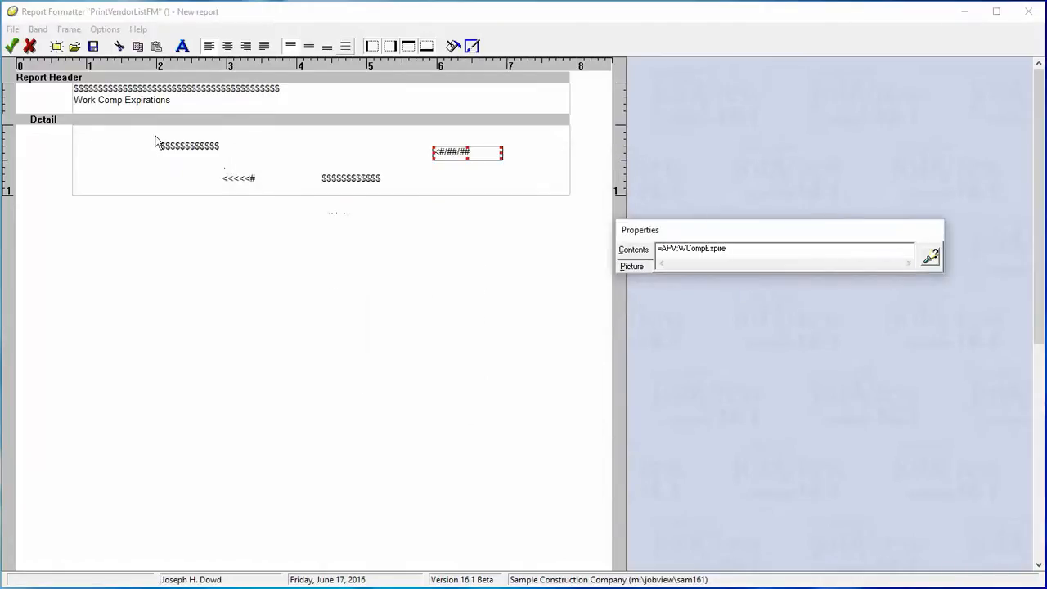
Step: Remove all four borders from the work comp expiration frame
click(371, 49)
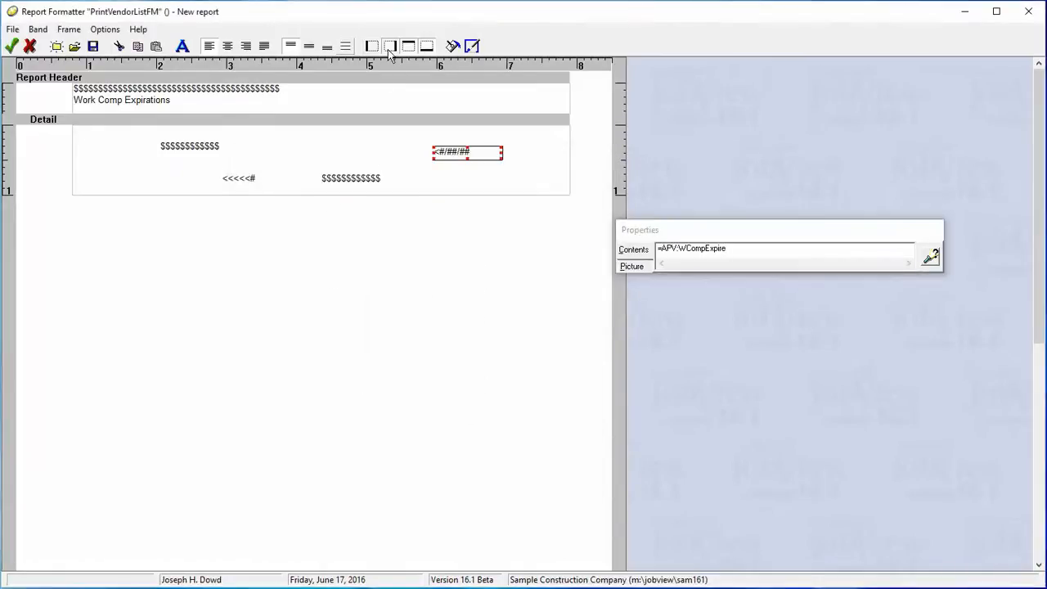
click(389, 52)
click(411, 48)
click(423, 50)
Step: Line up vendor ID, widened name, phone and expiration frames in one row, and shorten the Detail band to about 0.2 inches
click(245, 177)
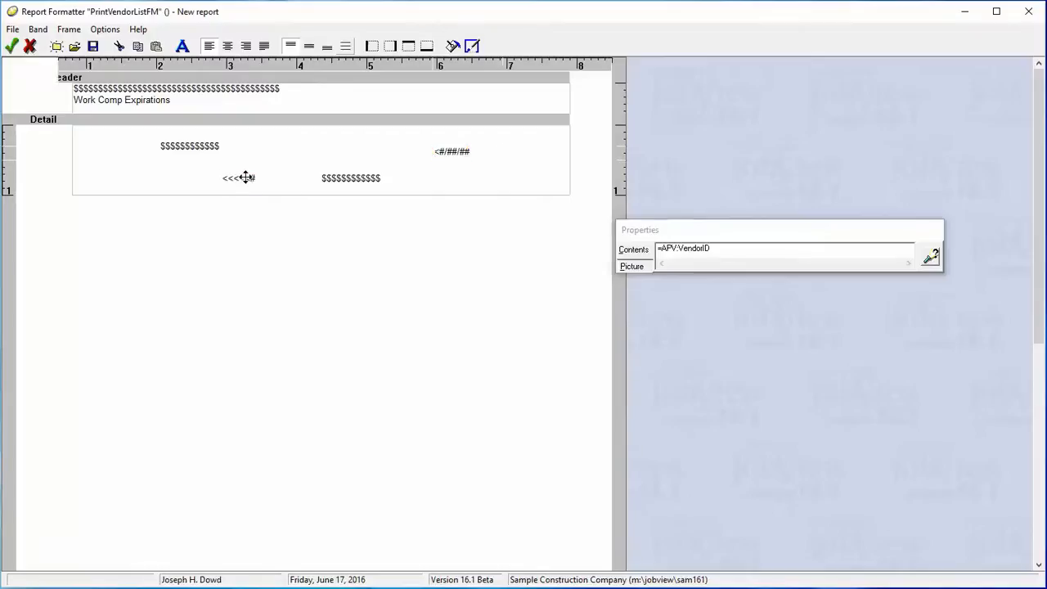
drag(245, 178, 102, 130)
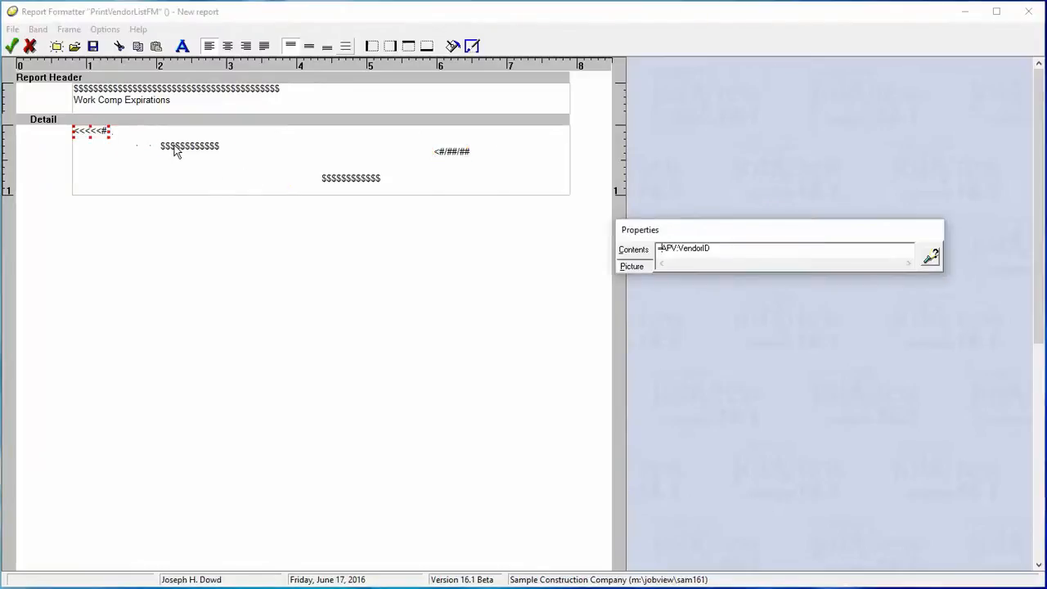
drag(171, 149, 295, 129)
drag(346, 179, 328, 128)
drag(457, 154, 406, 135)
click(279, 192)
drag(321, 193, 308, 137)
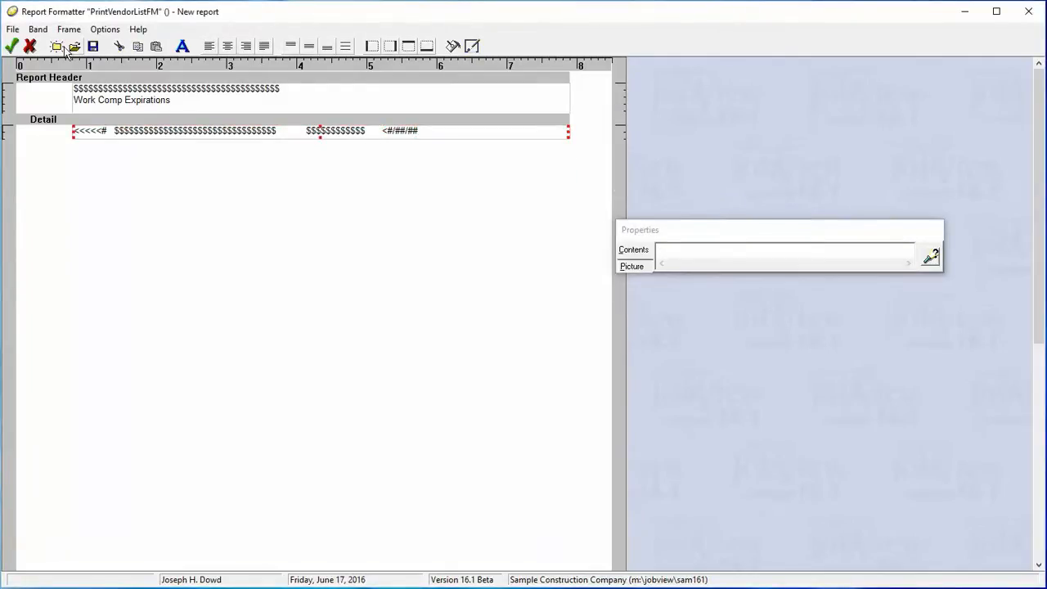
Step: Set the report's record filter to APV:WCompExpire >= TODAY() AND APV:WCompExpire <= TODAY()+60
click(13, 30)
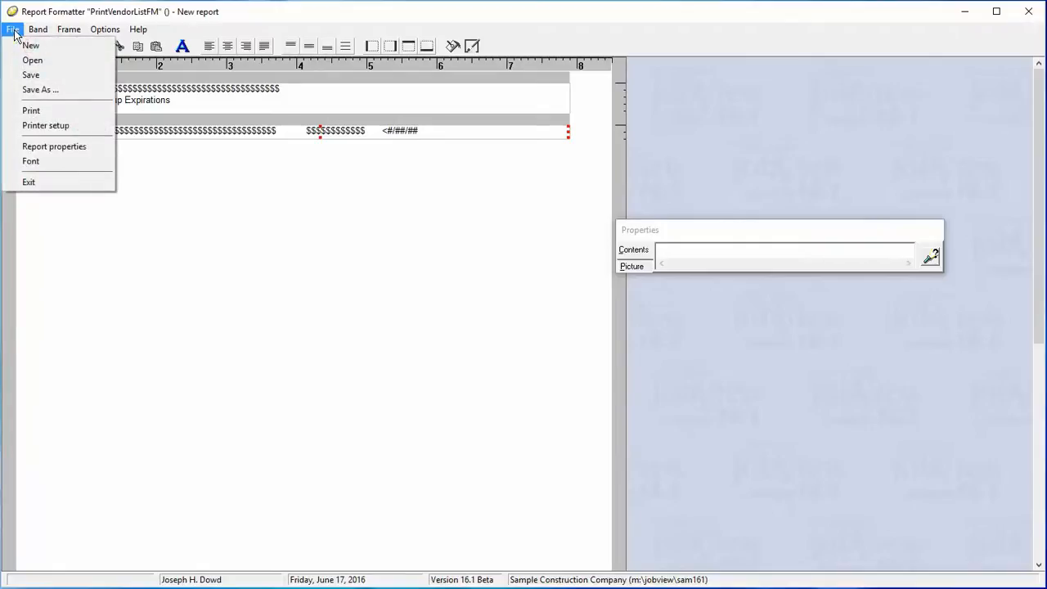
click(54, 147)
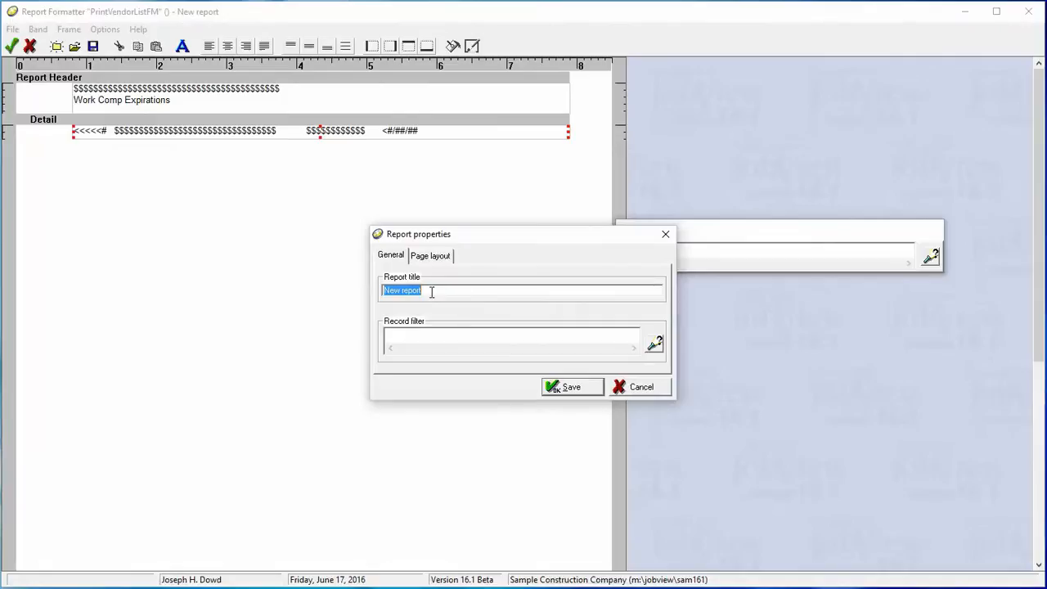
click(448, 334)
click(654, 343)
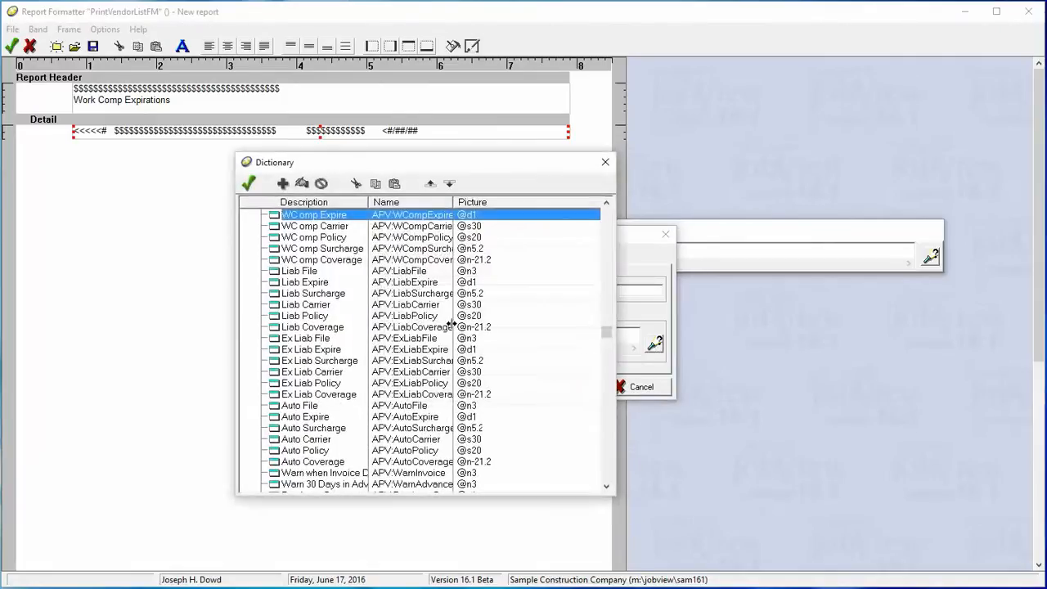
double_click(348, 215)
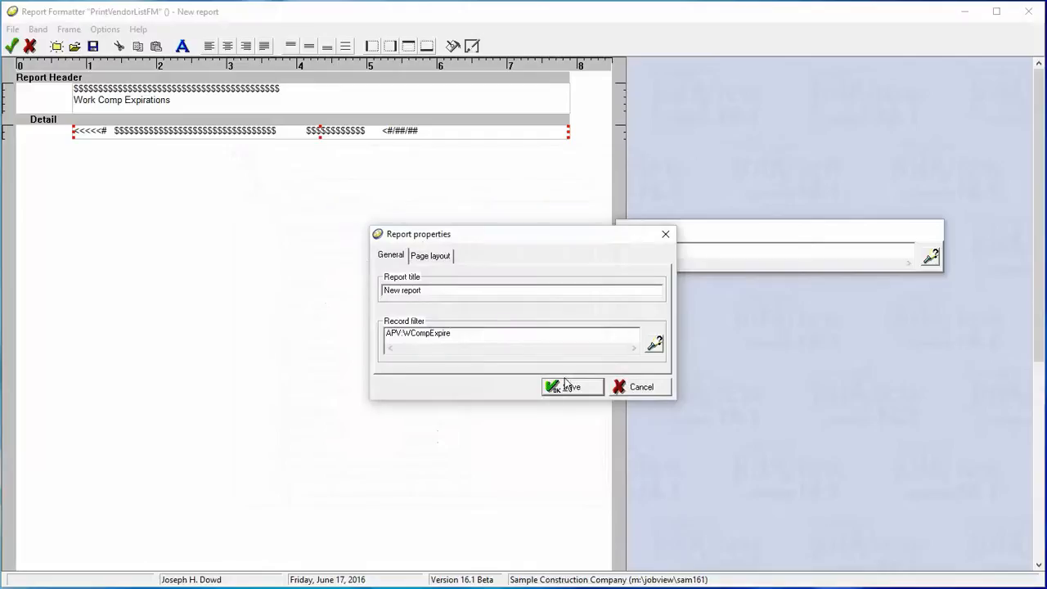
text(>= TODAY() AND)
click(655, 344)
double_click(323, 214)
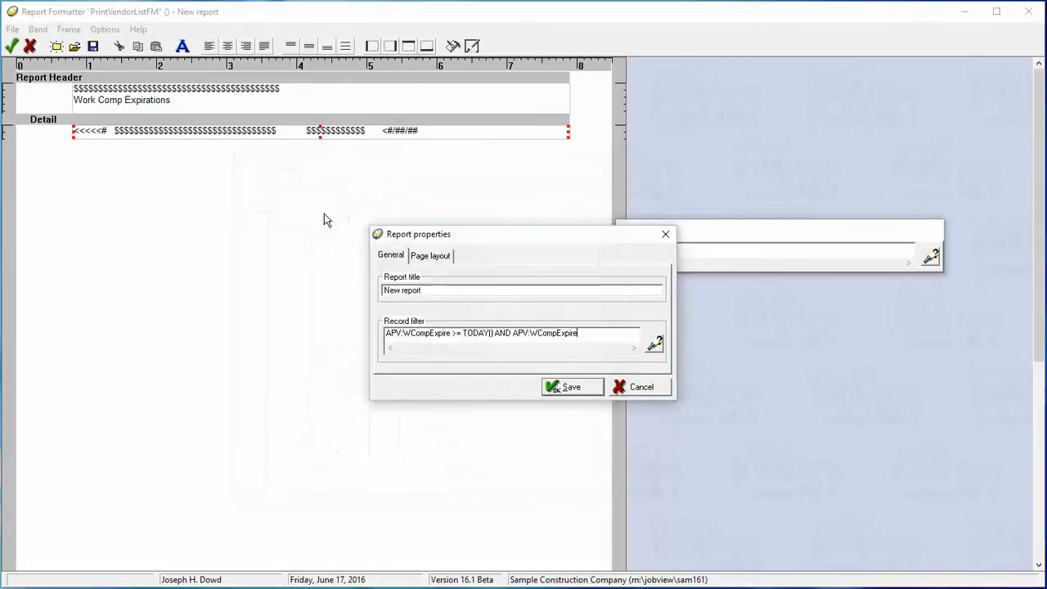
text(<= TODAY()+60)
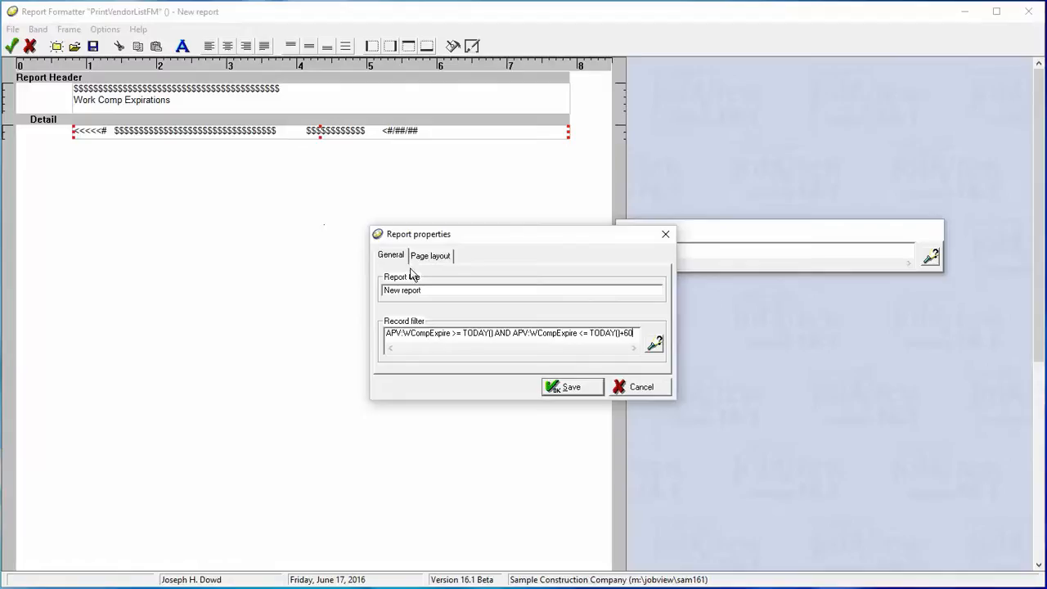
Step: Change the report title to Work Comp Expiration Report, check the page layout, and save the report properties
drag(429, 292, 346, 297)
text(WOrk Comp Expiration Rep)
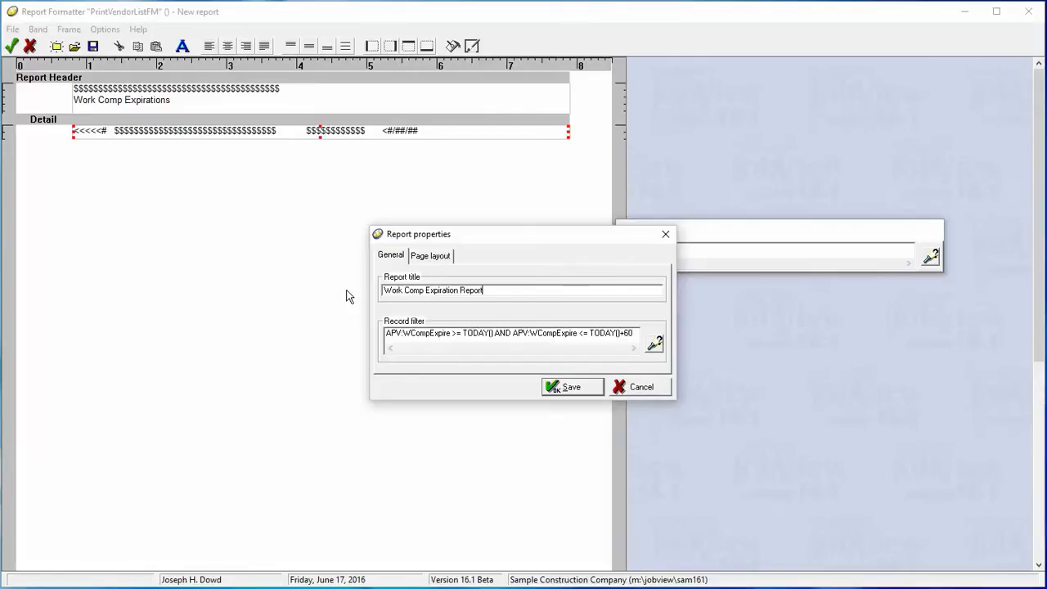
click(425, 260)
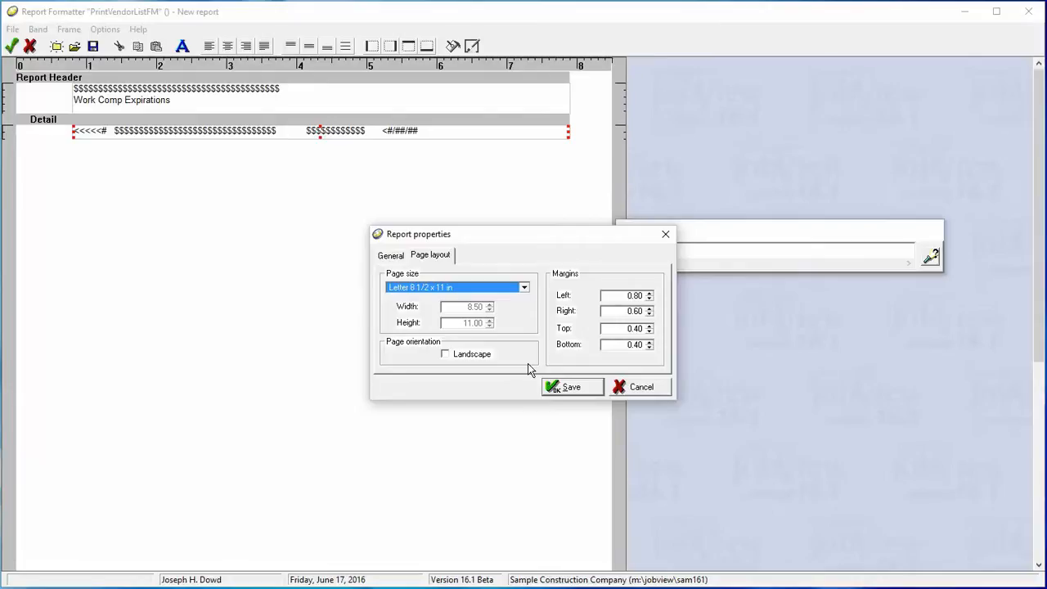
click(558, 389)
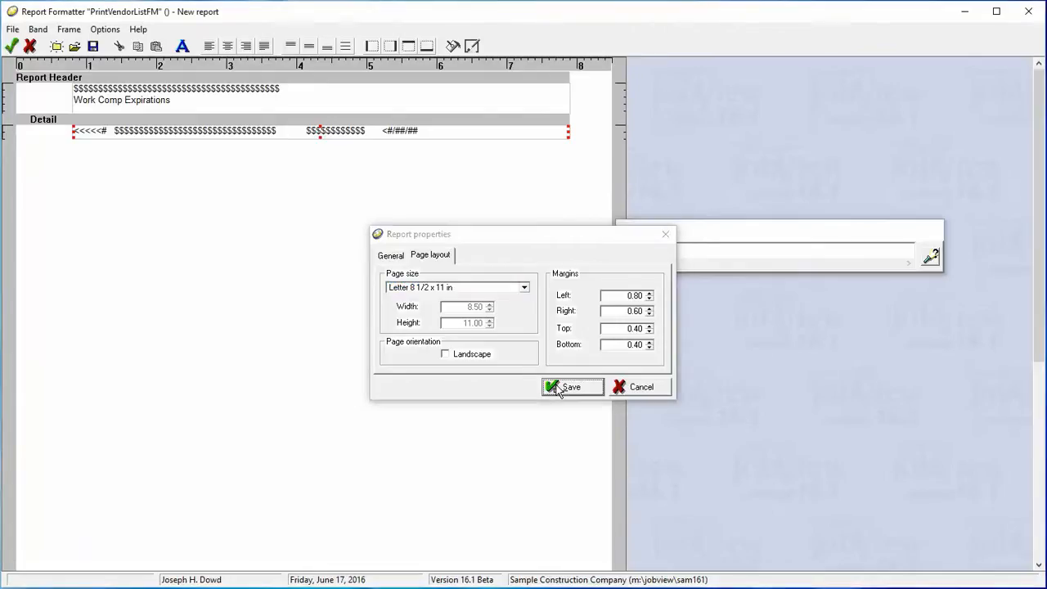
Step: Save the report in the sam161 folder as Work Comp Report and return to the FormMaker report list
click(13, 31)
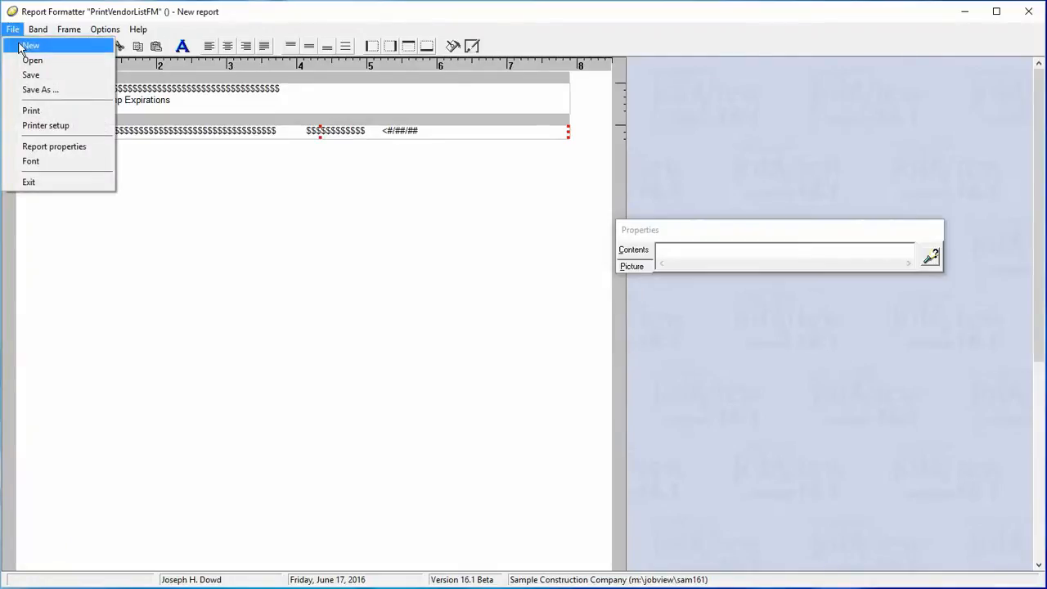
click(38, 89)
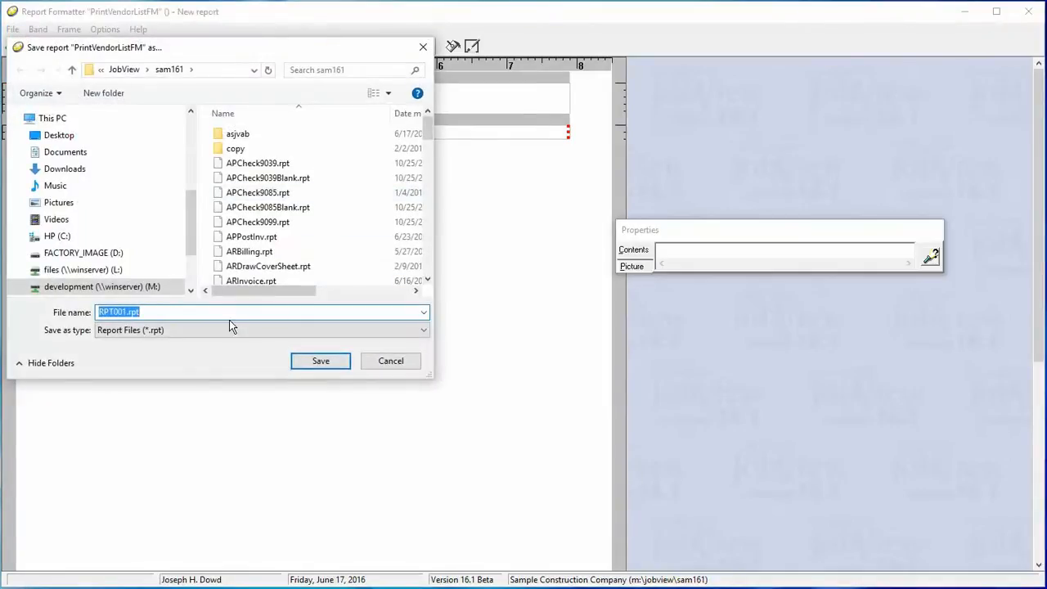
text(Work Comp Report)
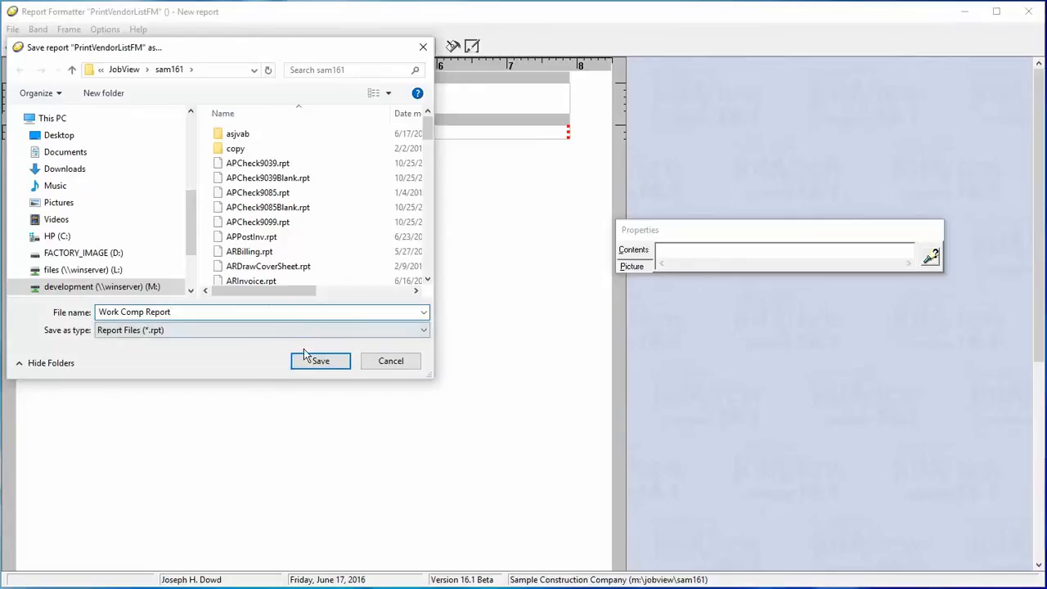
click(303, 355)
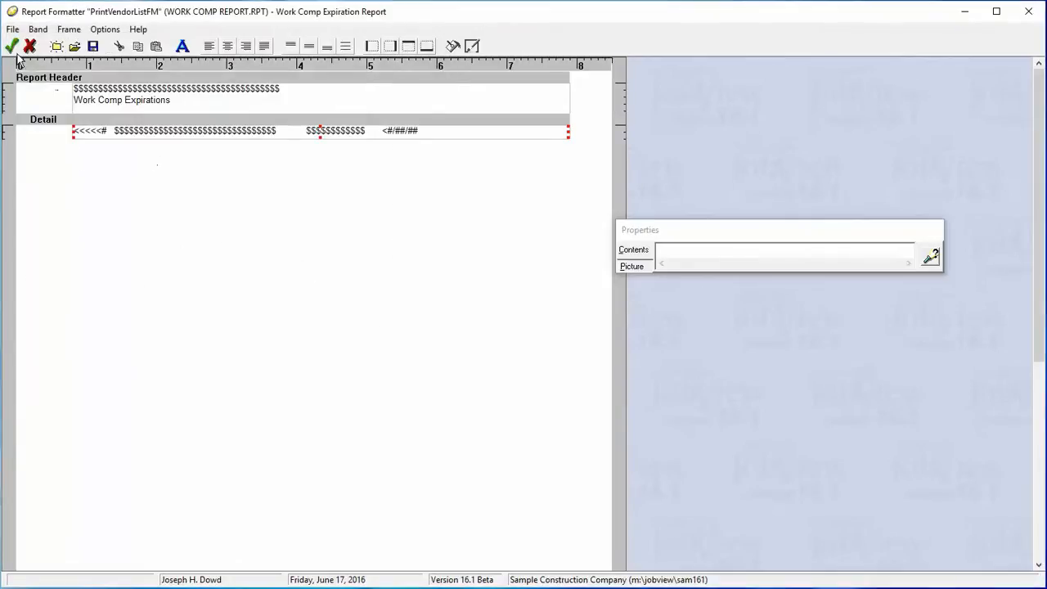
click(12, 46)
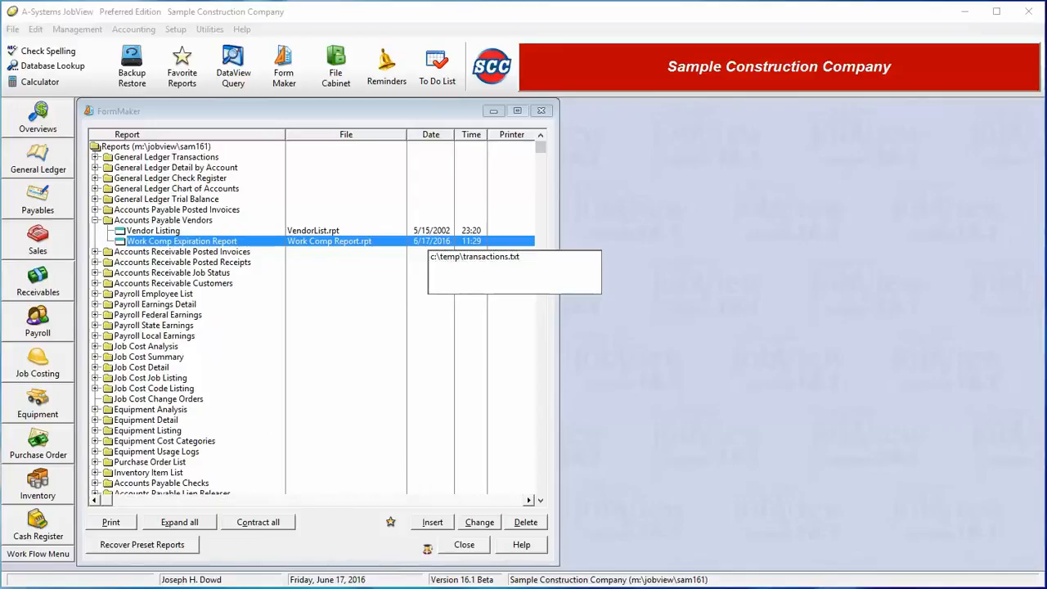
Step: Print the Work Comp Expiration Report from the Accounts Payable Vendors group
click(122, 521)
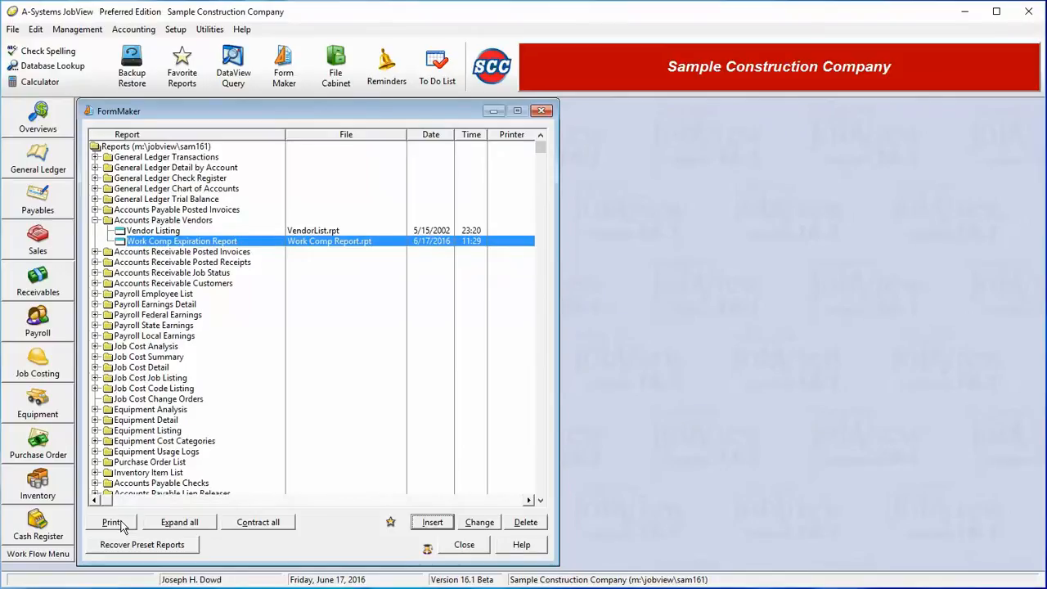
click(121, 524)
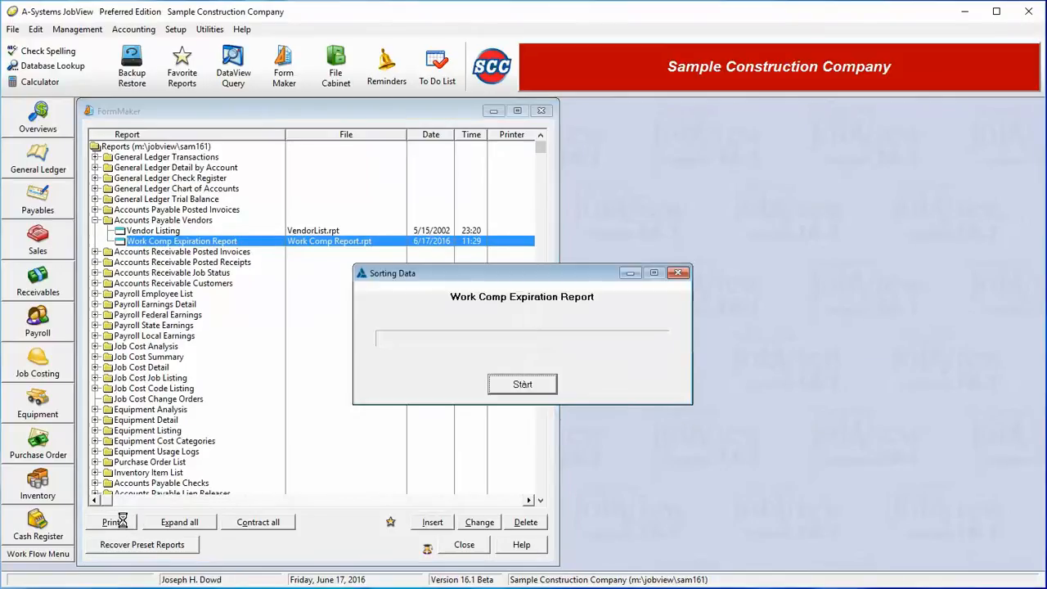